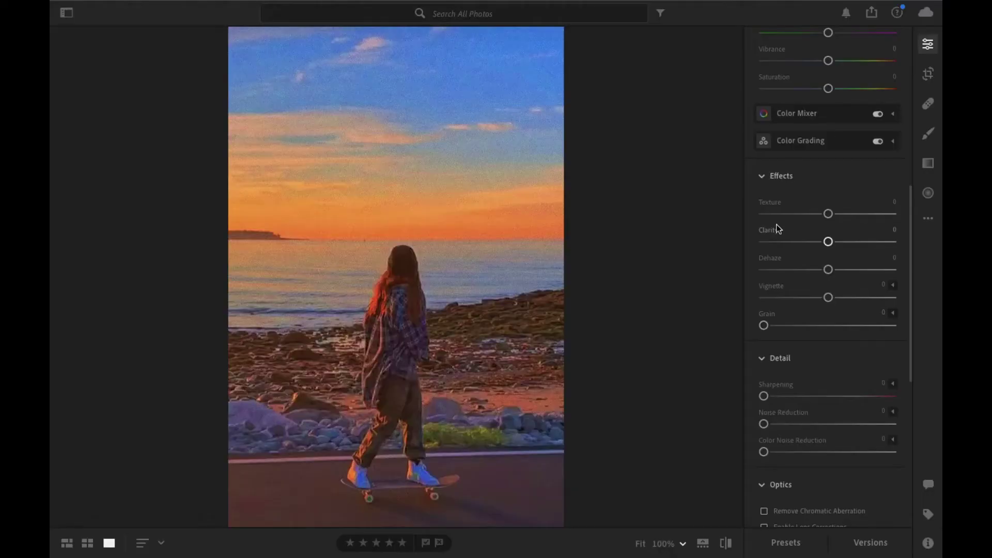
Step: Lower Exposure to -0.88 and Contrast to -30 in the Light panel
{"action": "scroll", "coordinate": [835, 178], "scroll_direction": "up", "scroll_amount": 1}
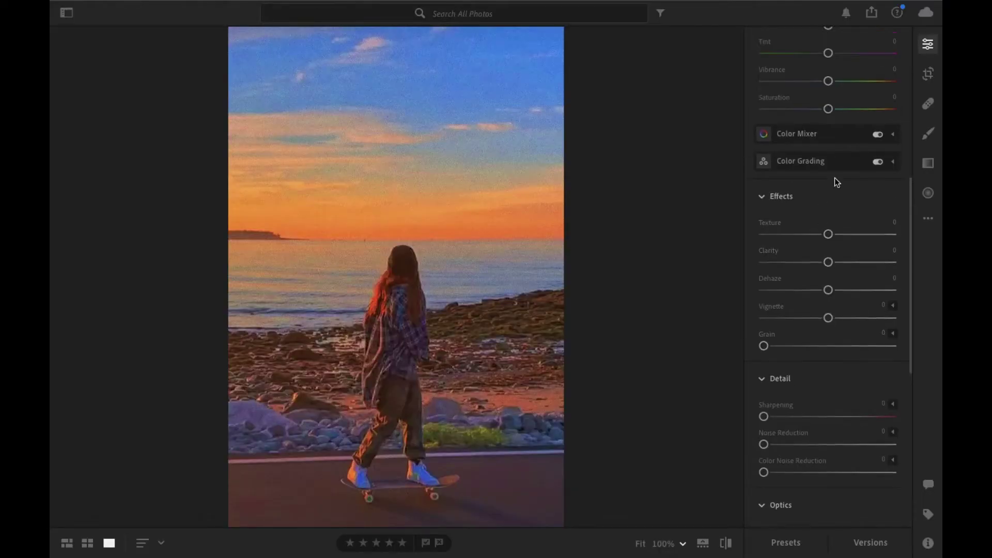
{"action": "scroll", "coordinate": [835, 178], "scroll_direction": "up", "scroll_amount": 8}
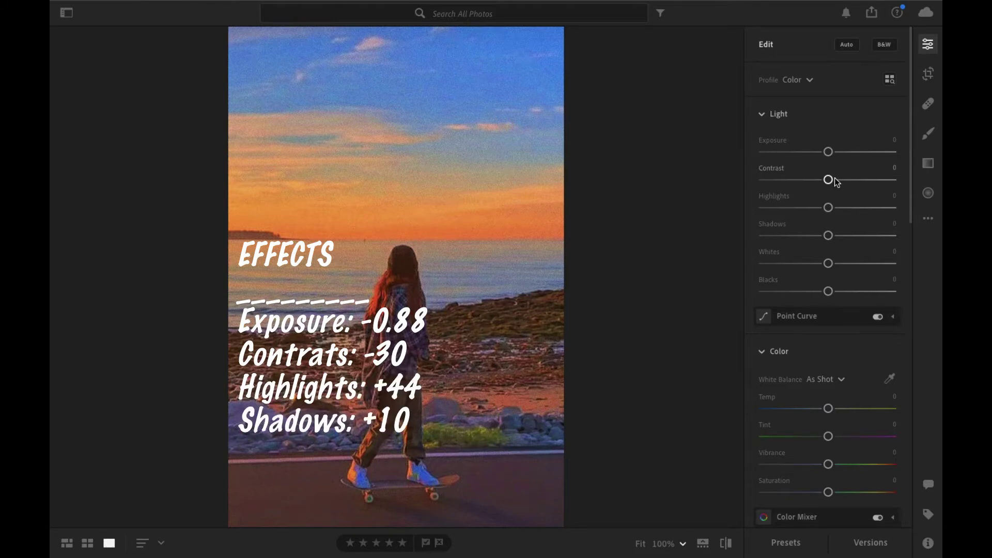
{"action": "left_click_drag", "start_coordinate": [828, 152], "coordinate": [814, 154]}
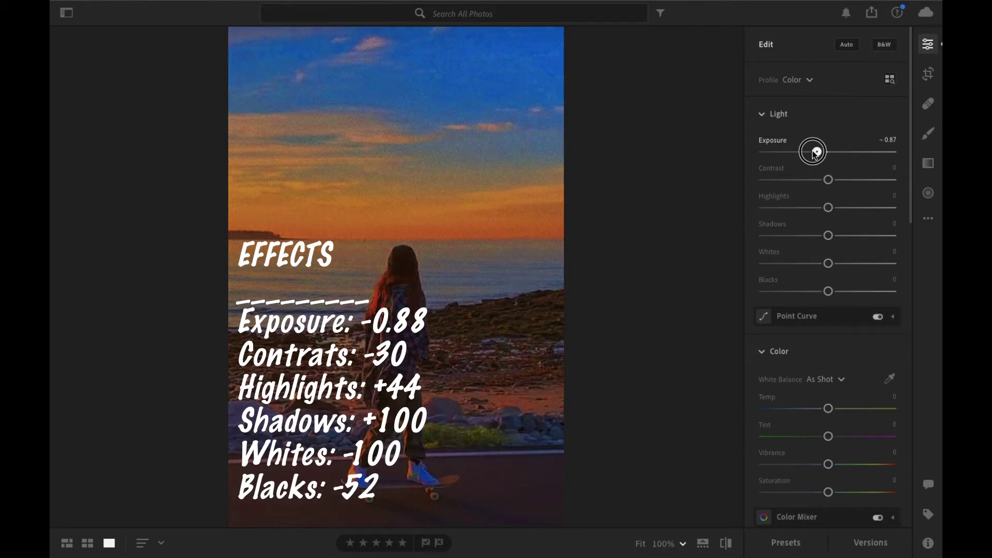
{"action": "left_click_drag", "start_coordinate": [815, 155], "coordinate": [815, 152]}
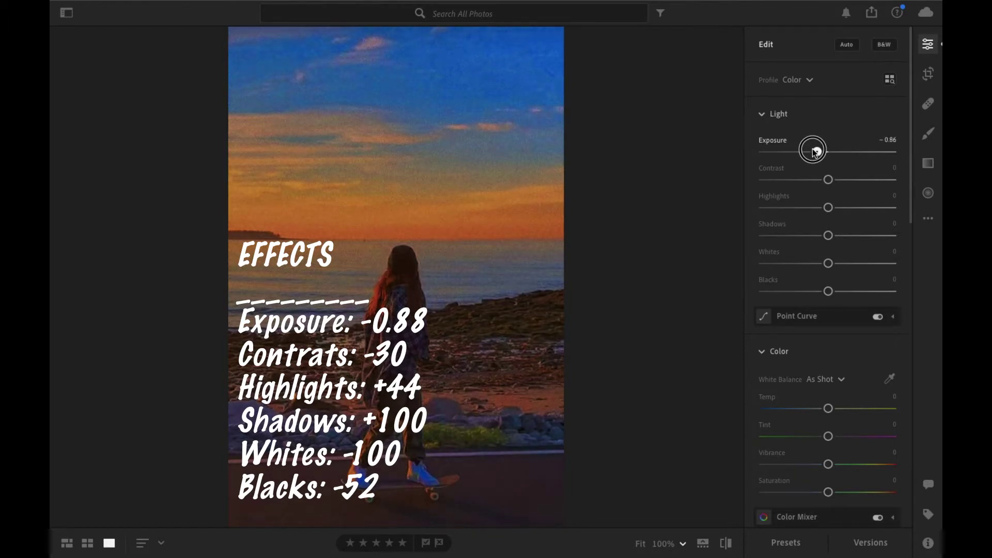
{"action": "left_click_drag", "start_coordinate": [815, 152], "coordinate": [815, 152]}
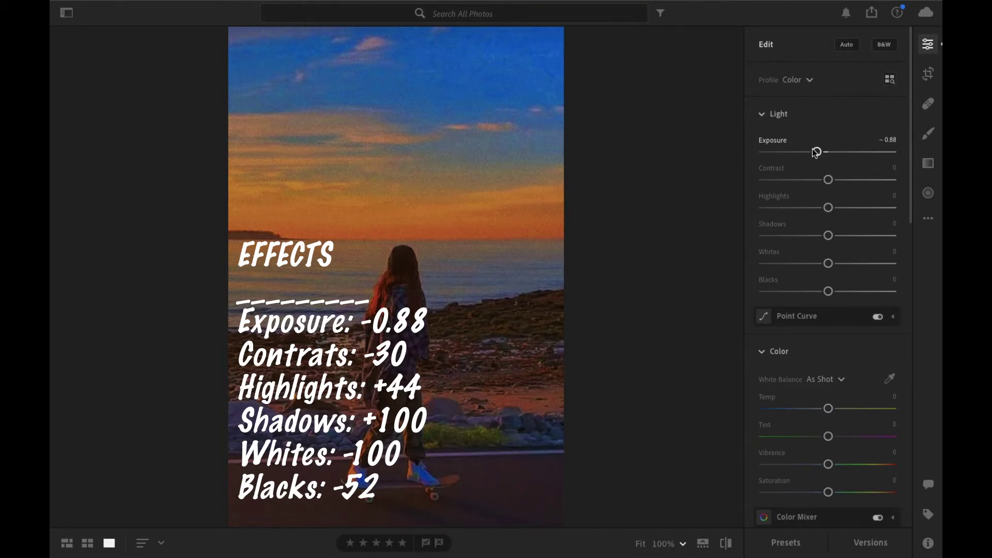
{"action": "left_click_drag", "start_coordinate": [828, 179], "coordinate": [809, 180]}
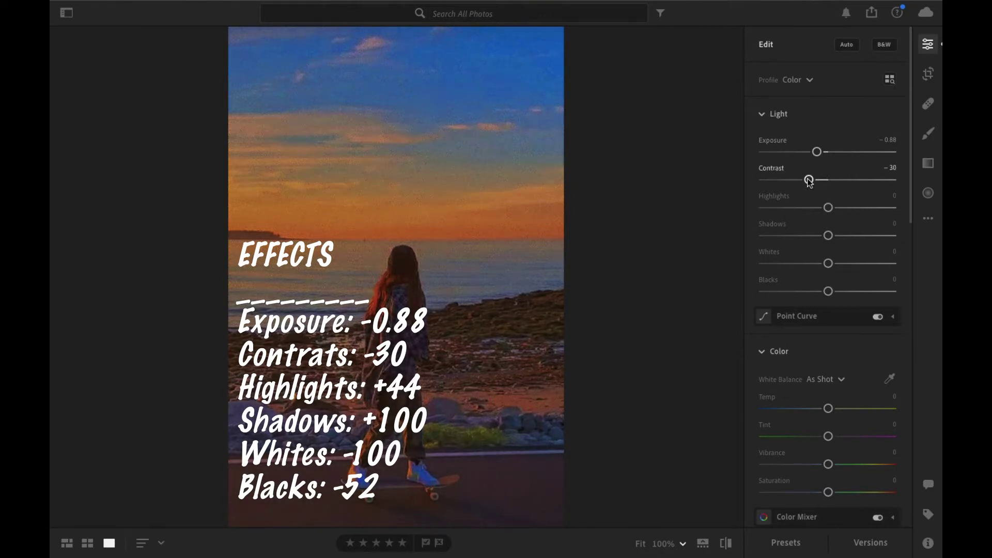
Step: Set Highlights +44, Shadows +100, Whites -100 and Blacks -52
{"action": "left_click_drag", "start_coordinate": [828, 207], "coordinate": [856, 208]}
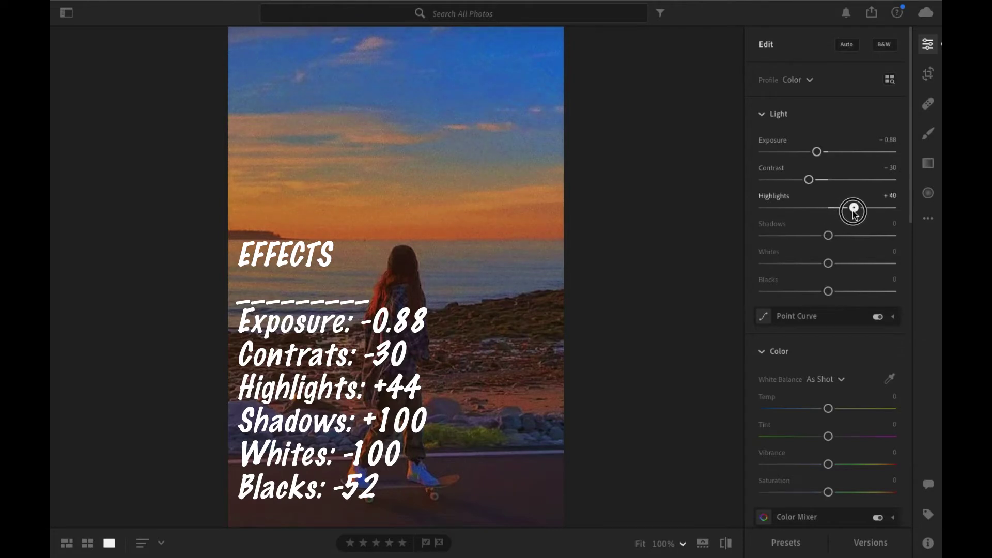
{"action": "left_click_drag", "start_coordinate": [855, 211], "coordinate": [859, 237]}
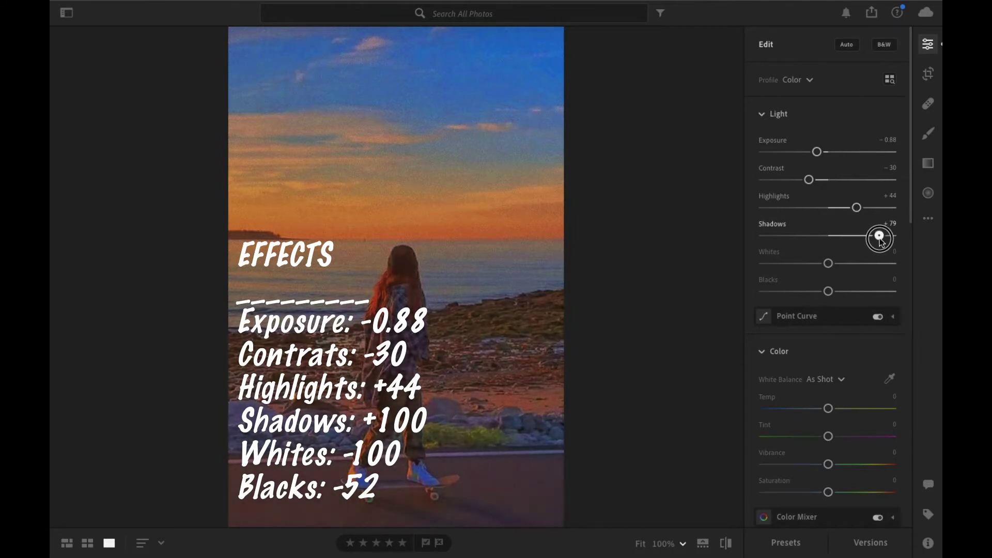
{"action": "left_click_drag", "start_coordinate": [860, 237], "coordinate": [899, 243]}
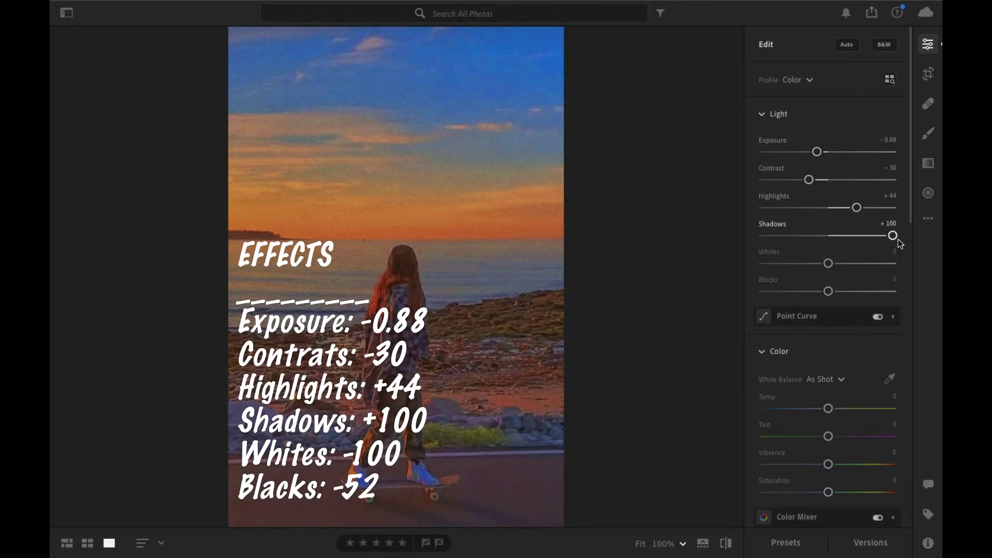
{"action": "left_click_drag", "start_coordinate": [828, 264], "coordinate": [742, 256]}
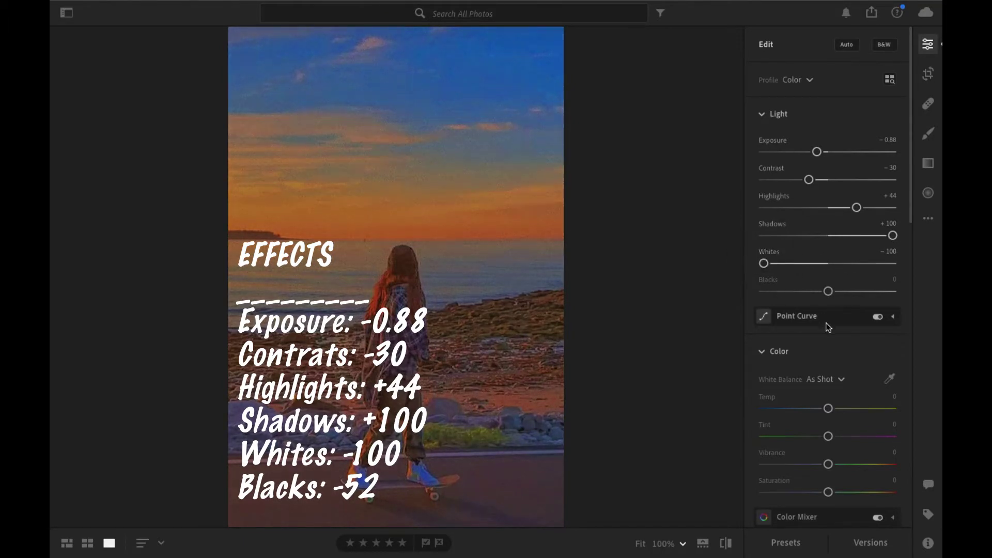
{"action": "left_click_drag", "start_coordinate": [828, 291], "coordinate": [792, 297]}
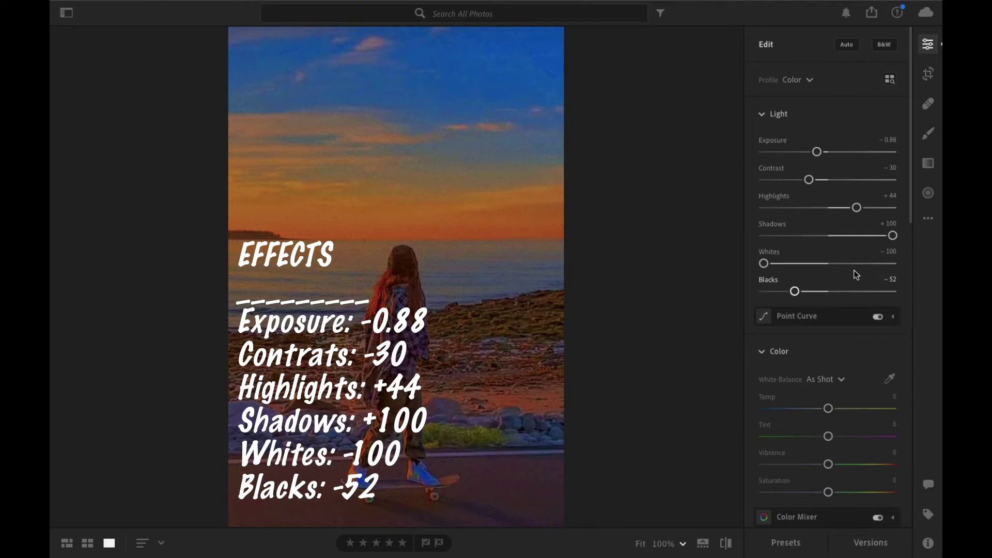
{"action": "scroll", "coordinate": [848, 320], "scroll_direction": "down", "scroll_amount": 5}
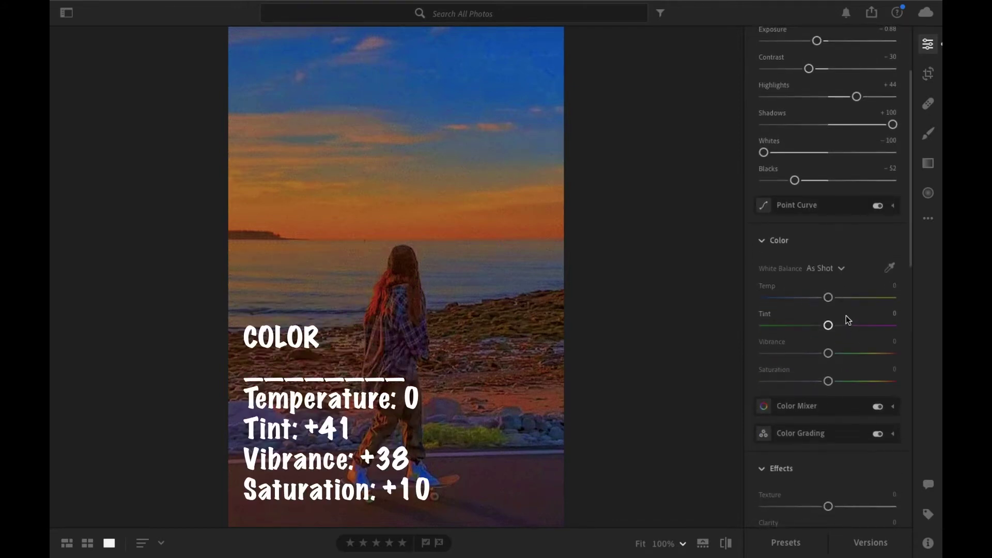
Step: In Color, set Tint +41, Vibrance +38 and Saturation +10, keeping Temperature 0
{"action": "left_click_drag", "start_coordinate": [829, 326], "coordinate": [856, 328]}
{"action": "left_click_drag", "start_coordinate": [828, 353], "coordinate": [854, 359]}
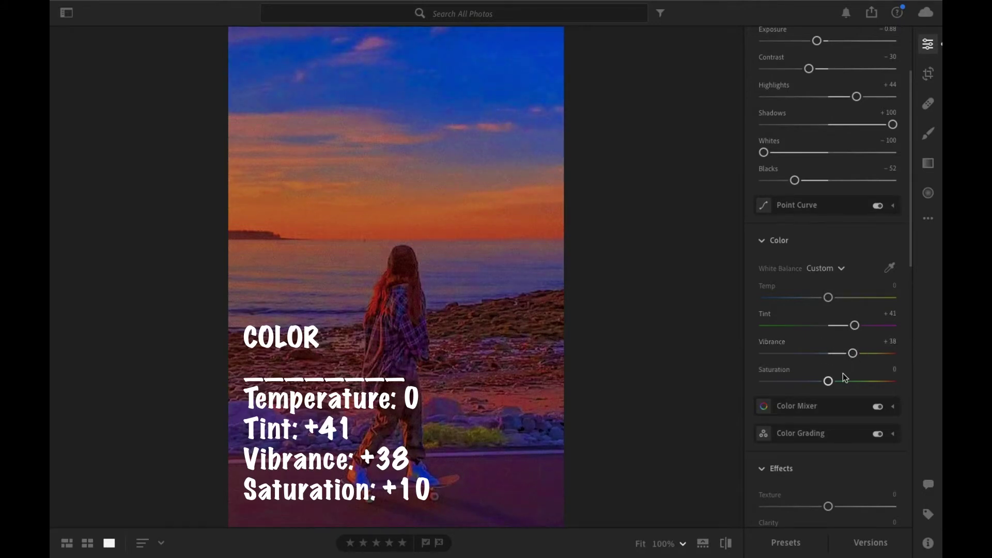
{"action": "left_click_drag", "start_coordinate": [828, 381], "coordinate": [837, 385]}
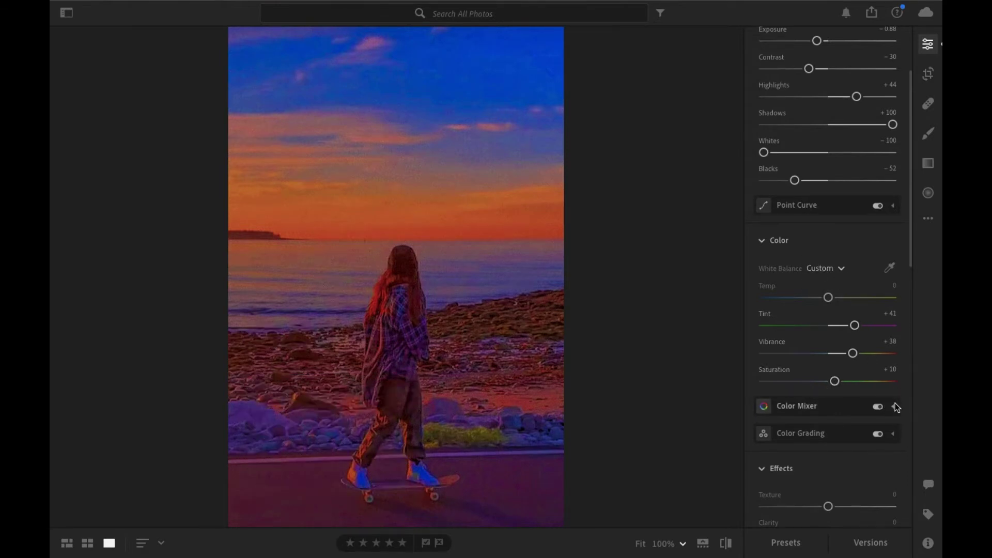
Step: In the Color Mixer, set Red to Hue +17, Saturation -27, Luminance +31
{"action": "left_click", "coordinate": [895, 407]}
{"action": "left_click", "coordinate": [767, 300]}
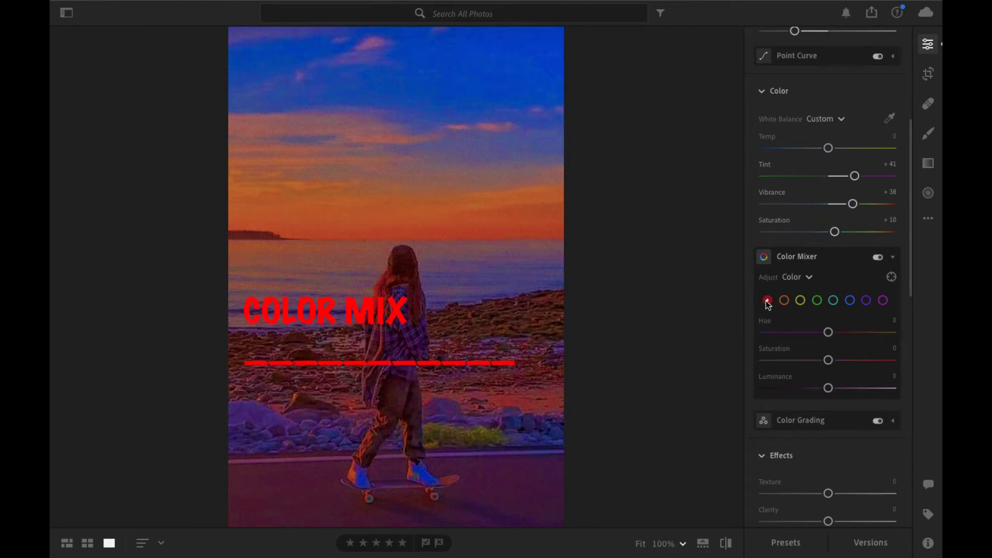
{"action": "left_click_drag", "start_coordinate": [828, 332], "coordinate": [839, 332]}
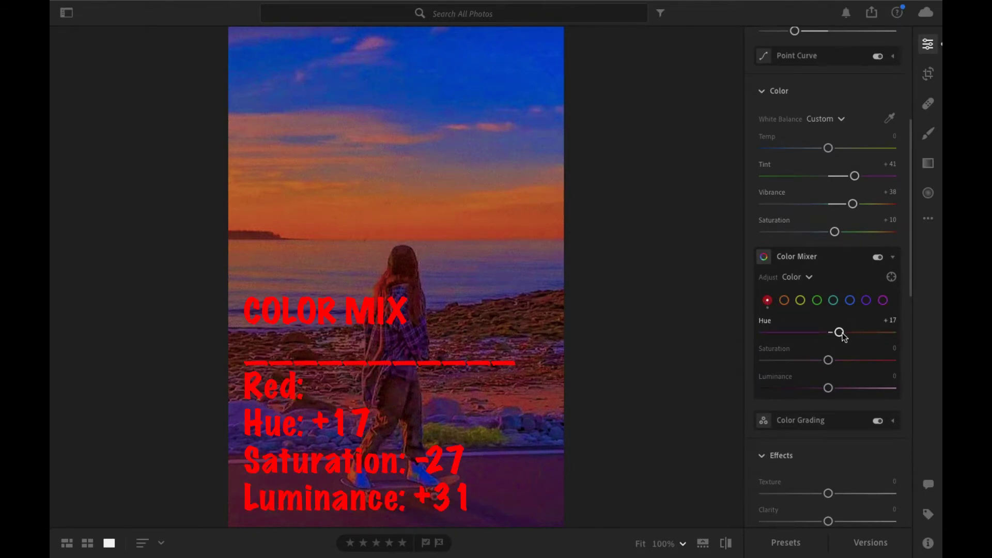
{"action": "left_click_drag", "start_coordinate": [826, 361], "coordinate": [809, 362]}
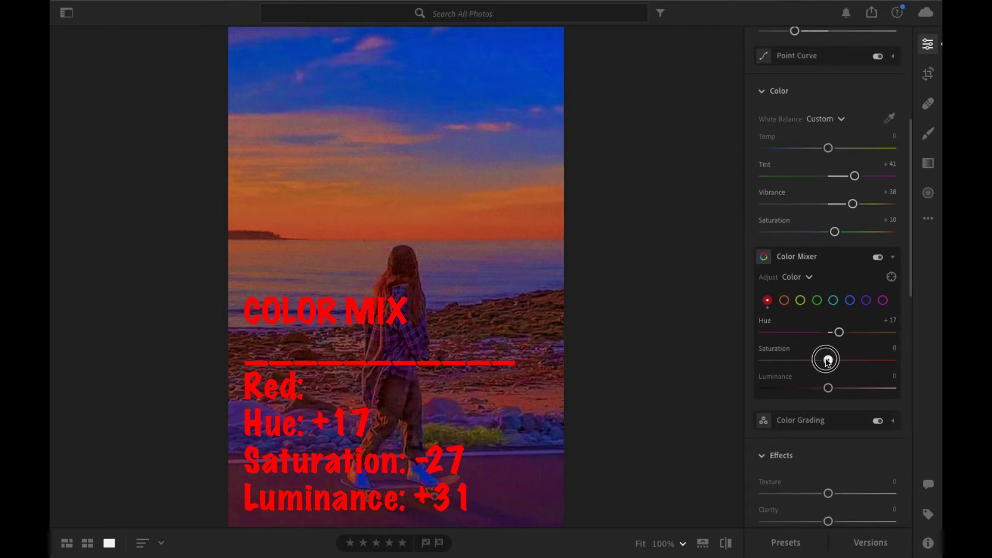
{"action": "left_click_drag", "start_coordinate": [809, 361], "coordinate": [810, 361]}
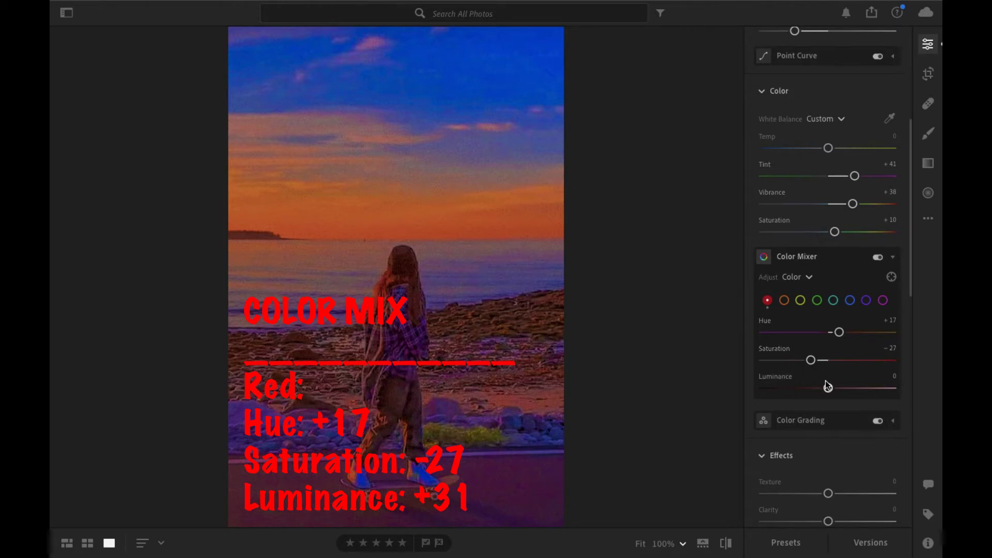
{"action": "left_click_drag", "start_coordinate": [827, 389], "coordinate": [848, 392]}
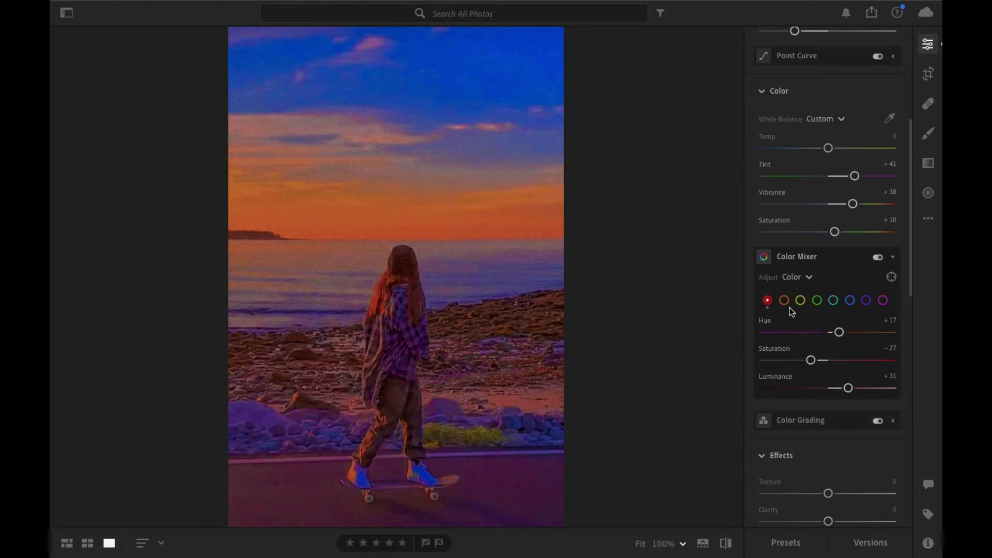
Step: Set Orange to Hue +31, Saturation +33, Luminance +17
{"action": "left_click", "coordinate": [783, 300]}
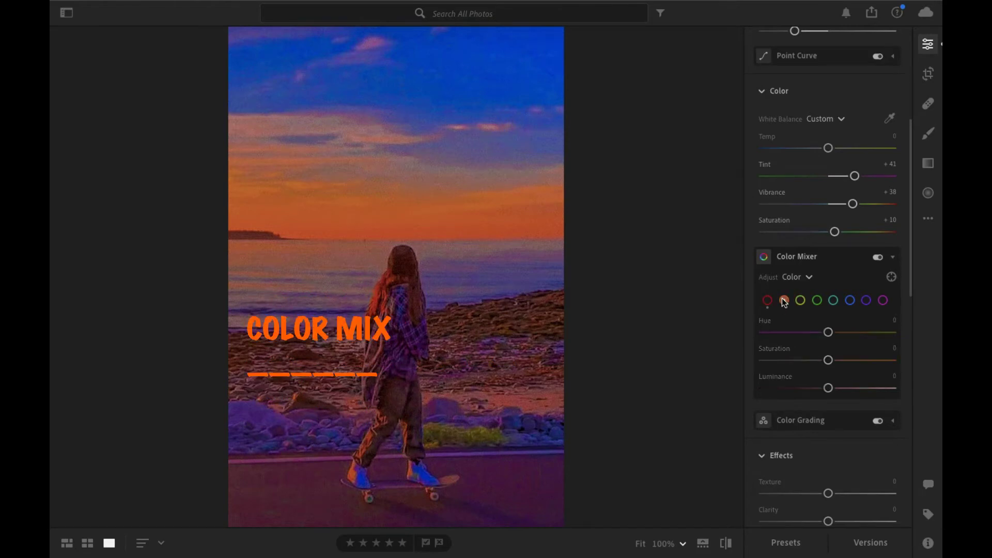
{"action": "left_click_drag", "start_coordinate": [829, 333], "coordinate": [849, 334]}
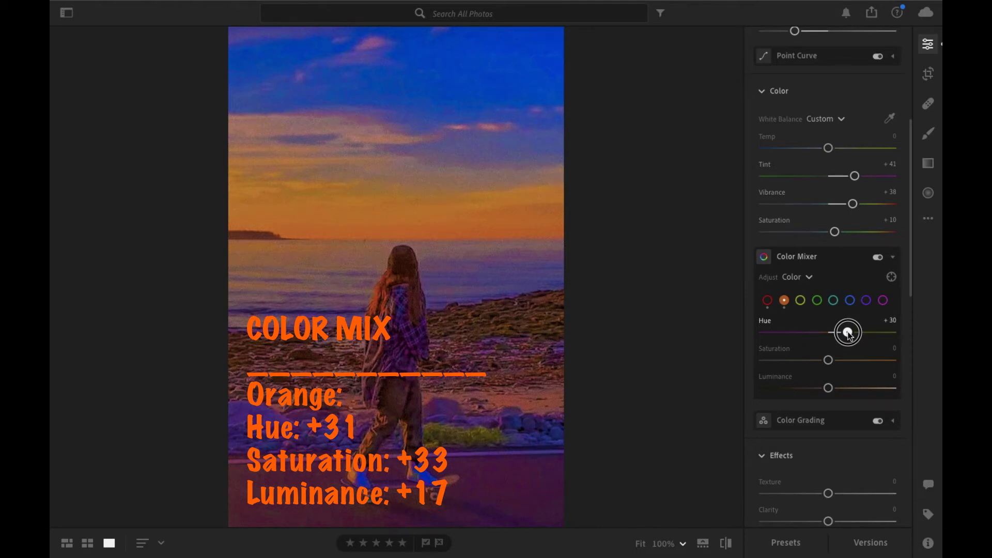
{"action": "left_click_drag", "start_coordinate": [849, 334], "coordinate": [849, 335]}
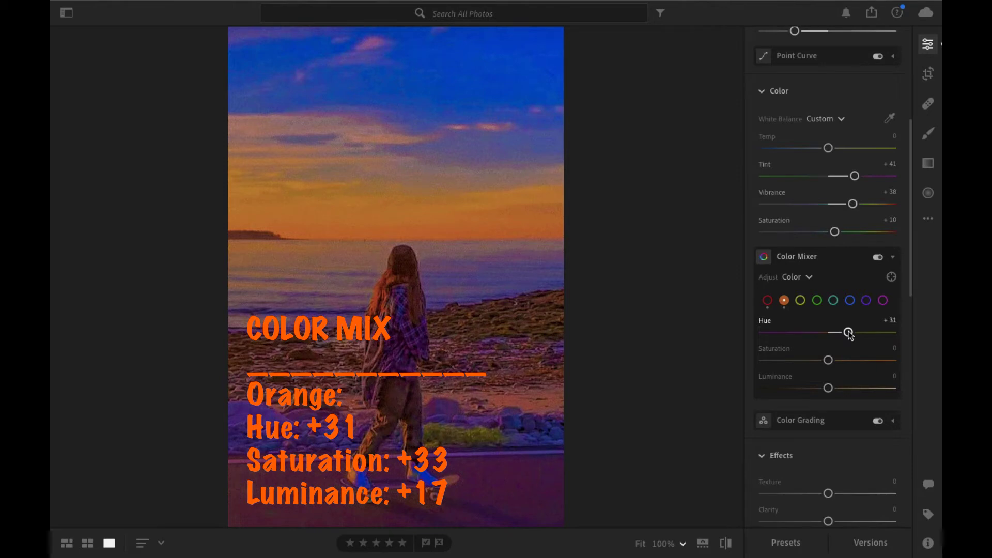
{"action": "left_click_drag", "start_coordinate": [826, 364], "coordinate": [853, 367]}
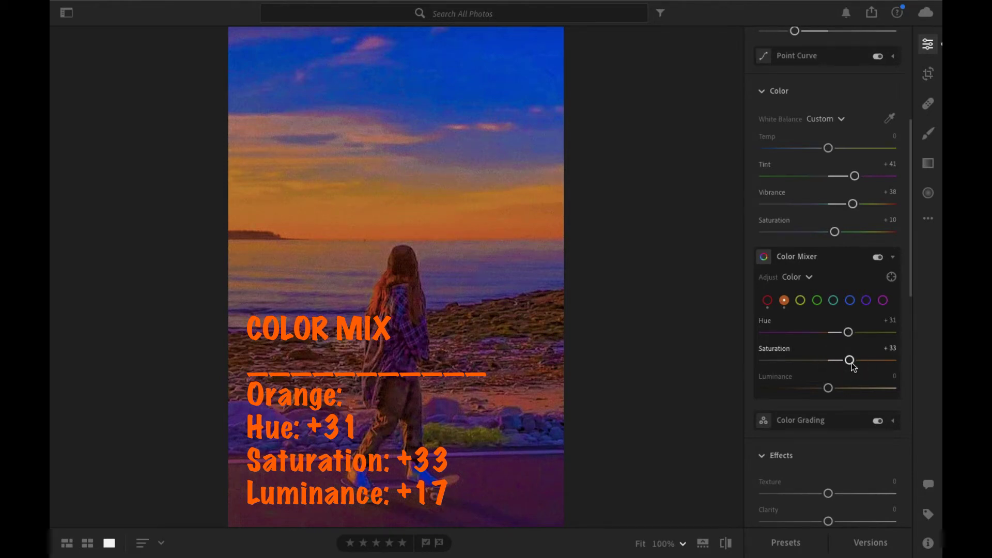
{"action": "left_click_drag", "start_coordinate": [829, 389], "coordinate": [839, 389]}
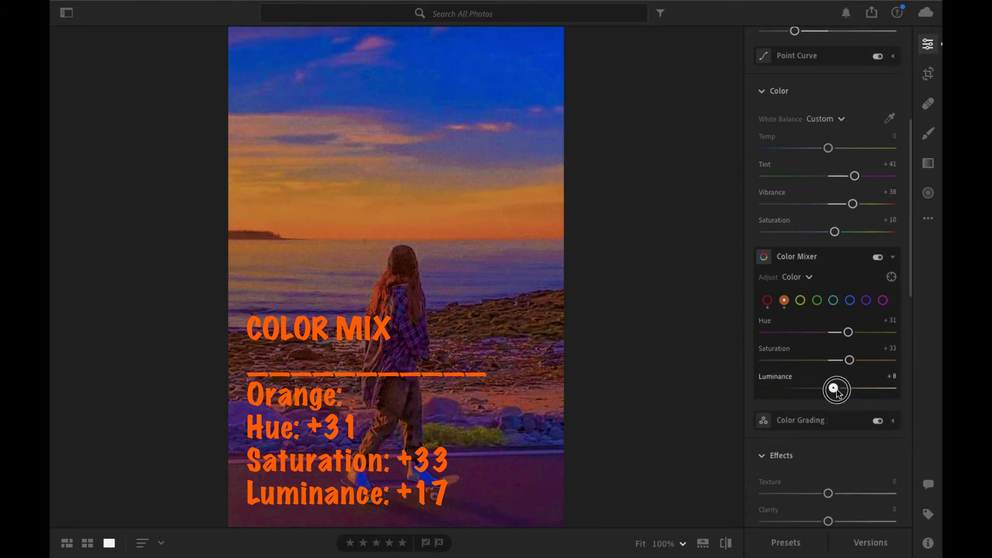
{"action": "left_click_drag", "start_coordinate": [839, 389], "coordinate": [839, 389]}
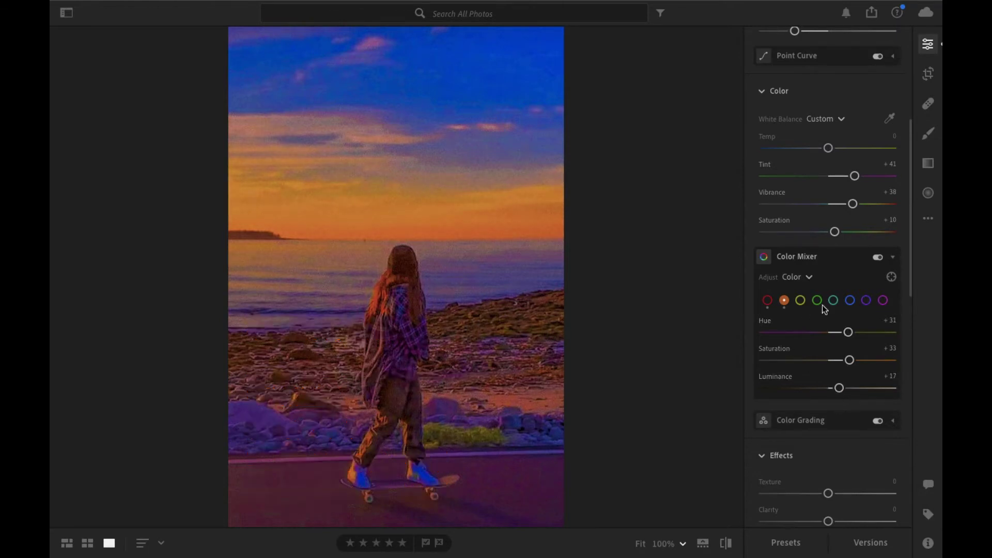
Step: Set the Yellow channel to Hue −24, Saturation +22, Luminance +25
{"action": "left_click", "coordinate": [802, 301]}
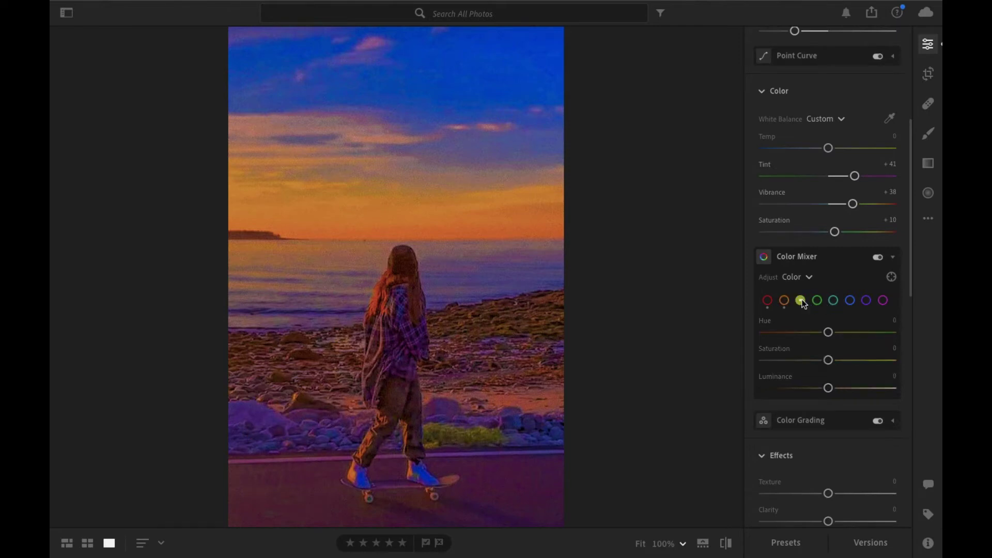
{"action": "left_click_drag", "start_coordinate": [828, 333], "coordinate": [812, 333]}
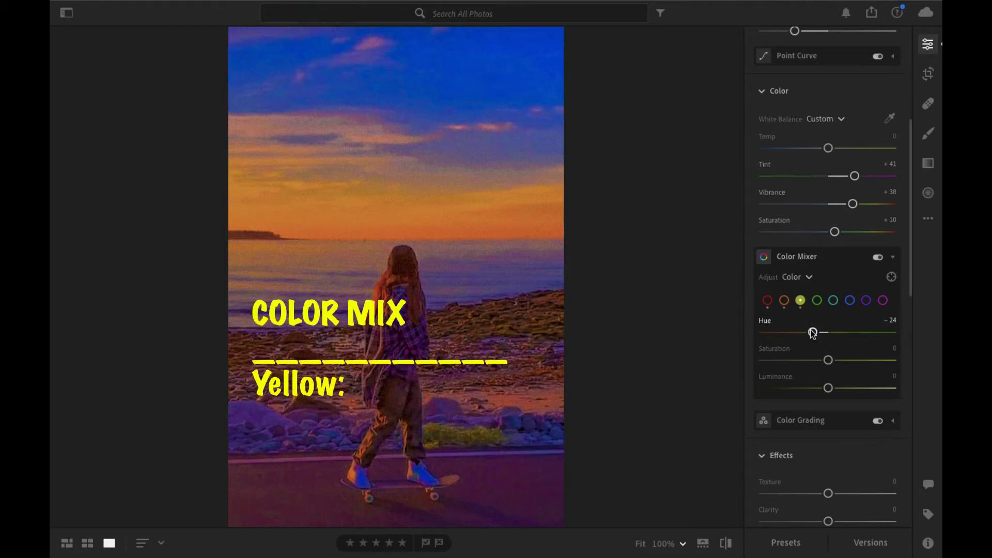
{"action": "mouse_move", "coordinate": [828, 360]}
{"action": "left_mouse_down"}
{"action": "mouse_move", "coordinate": [843, 361]}
{"action": "mouse_move", "coordinate": [845, 389]}
{"action": "left_mouse_up"}
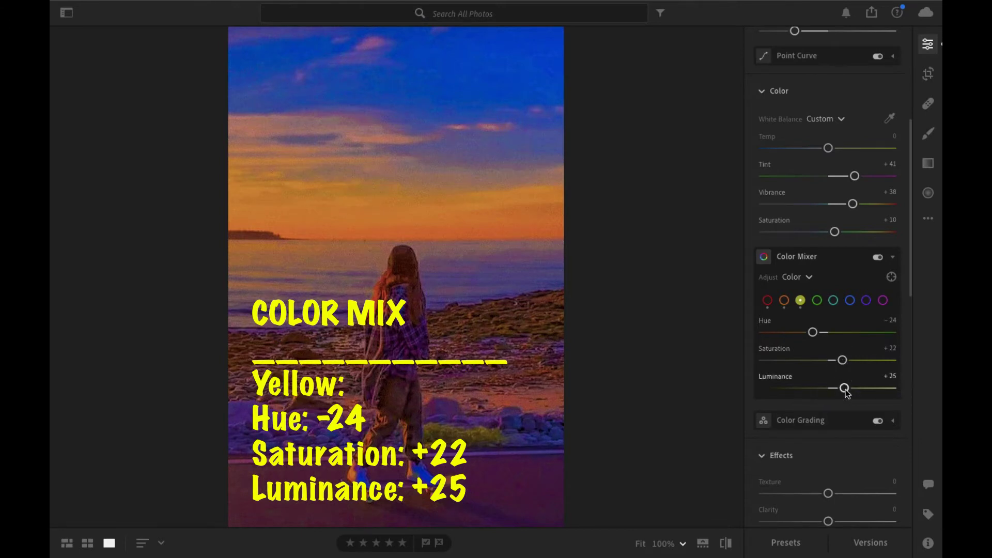
Step: Set the Aqua channel to Hue +34, Saturation +34, Luminance −35
{"action": "left_click", "coordinate": [817, 300]}
{"action": "left_click", "coordinate": [833, 301]}
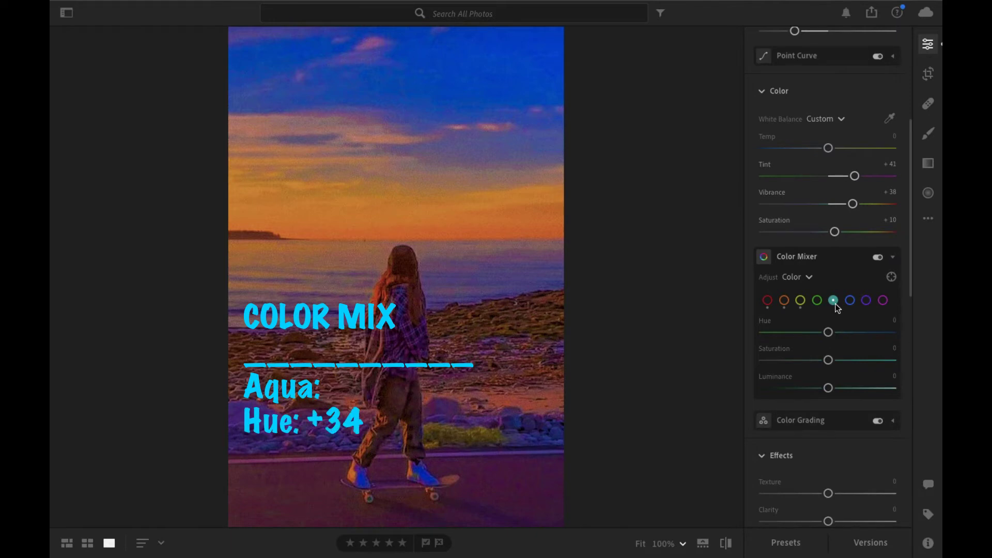
{"action": "left_click_drag", "start_coordinate": [828, 331], "coordinate": [848, 333]}
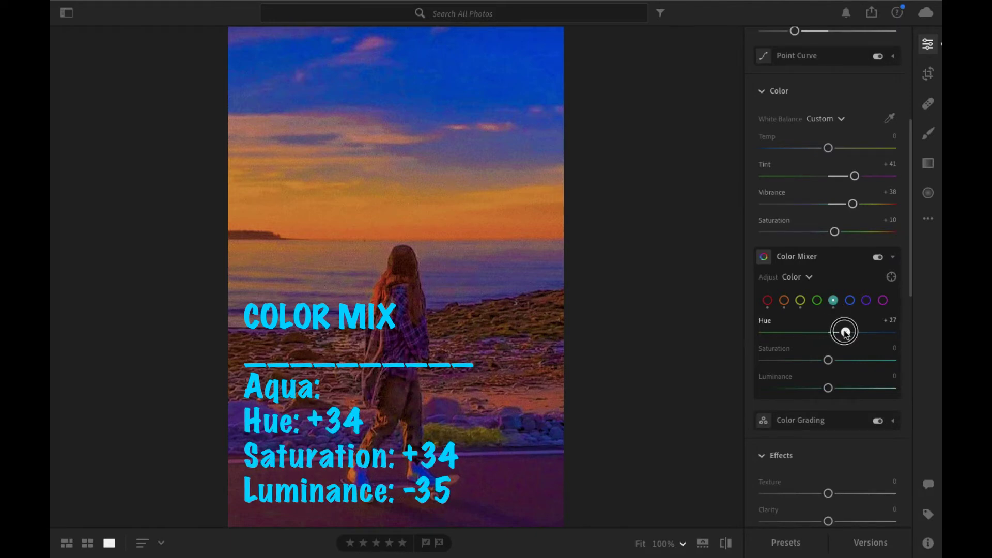
{"action": "left_click_drag", "start_coordinate": [849, 335], "coordinate": [850, 335]}
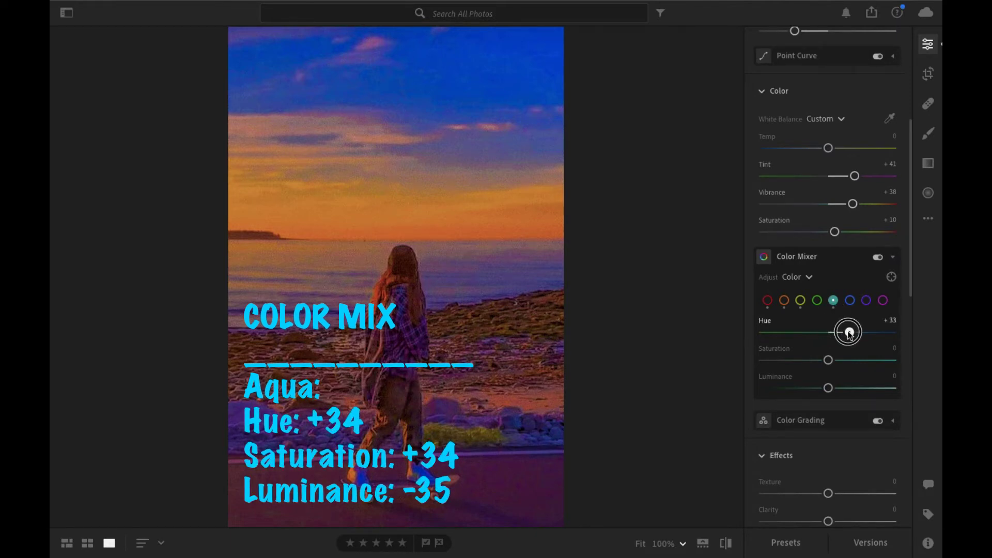
{"action": "left_click_drag", "start_coordinate": [849, 334], "coordinate": [851, 362]}
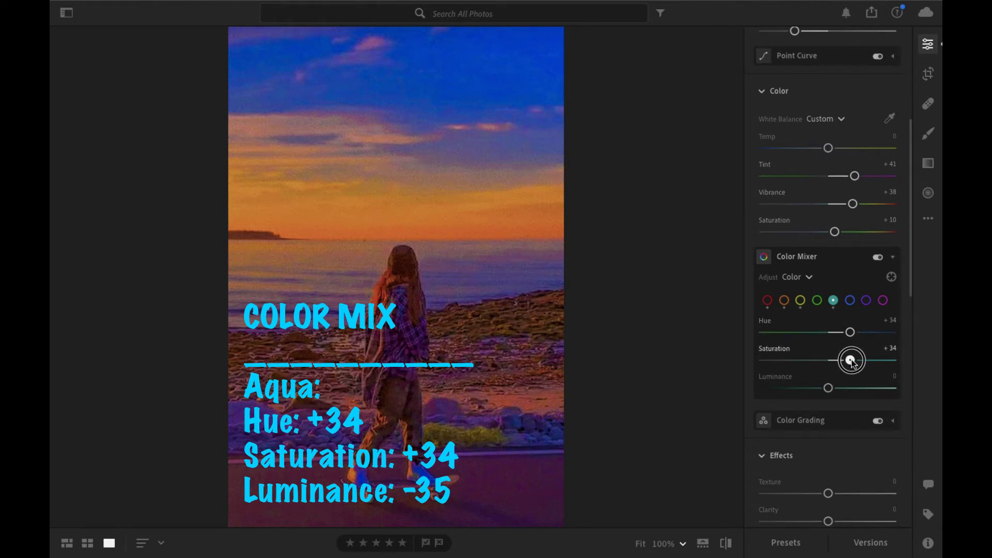
{"action": "left_click_drag", "start_coordinate": [851, 362], "coordinate": [807, 388]}
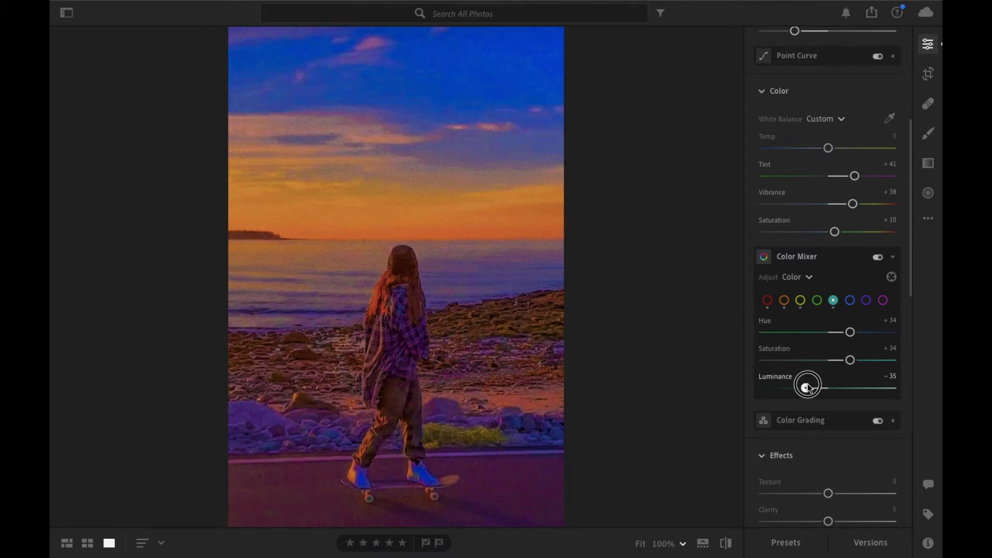
{"action": "left_click", "coordinate": [850, 300]}
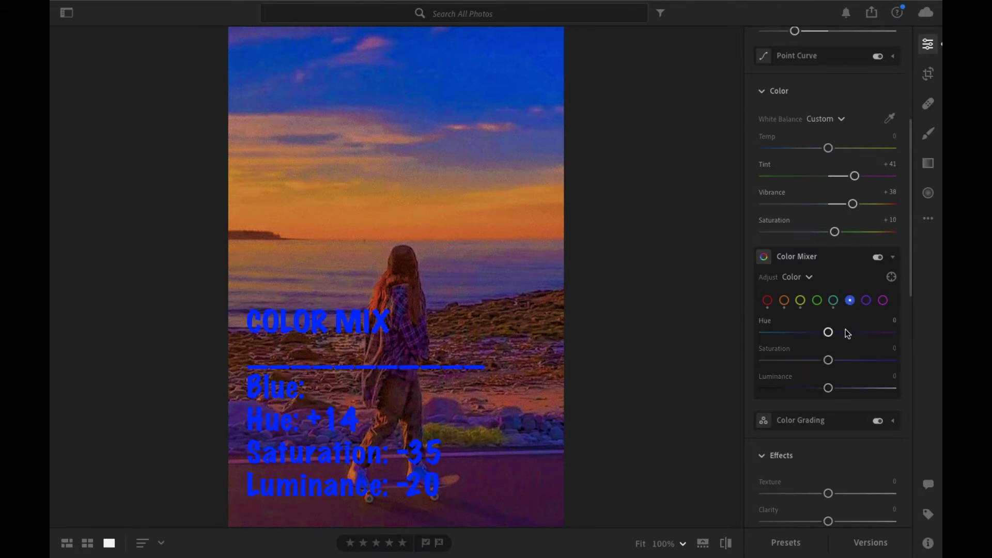
Step: Set the Blue channel to Hue +14, Saturation −35, Luminance −20
{"action": "left_click_drag", "start_coordinate": [829, 333], "coordinate": [837, 333]}
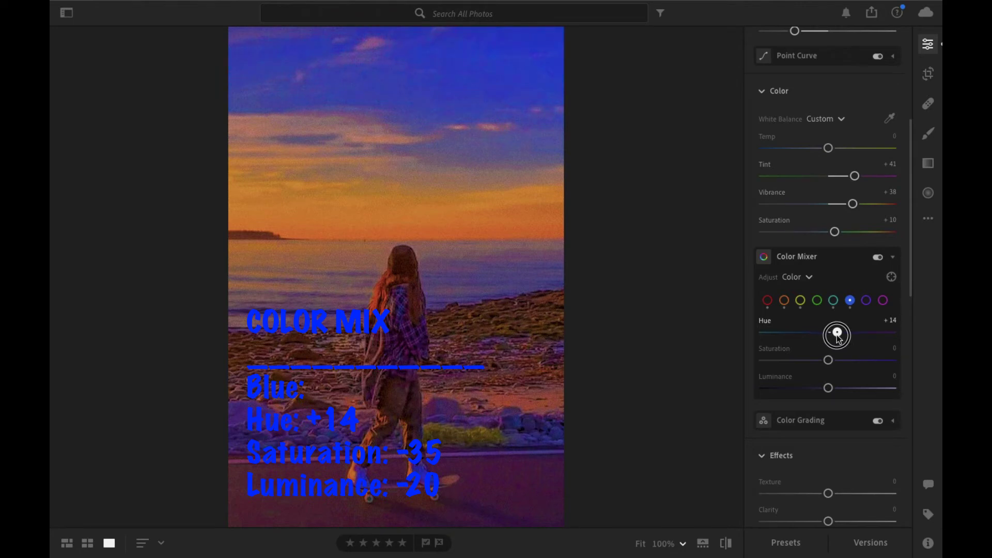
{"action": "left_click_drag", "start_coordinate": [829, 360], "coordinate": [806, 356]}
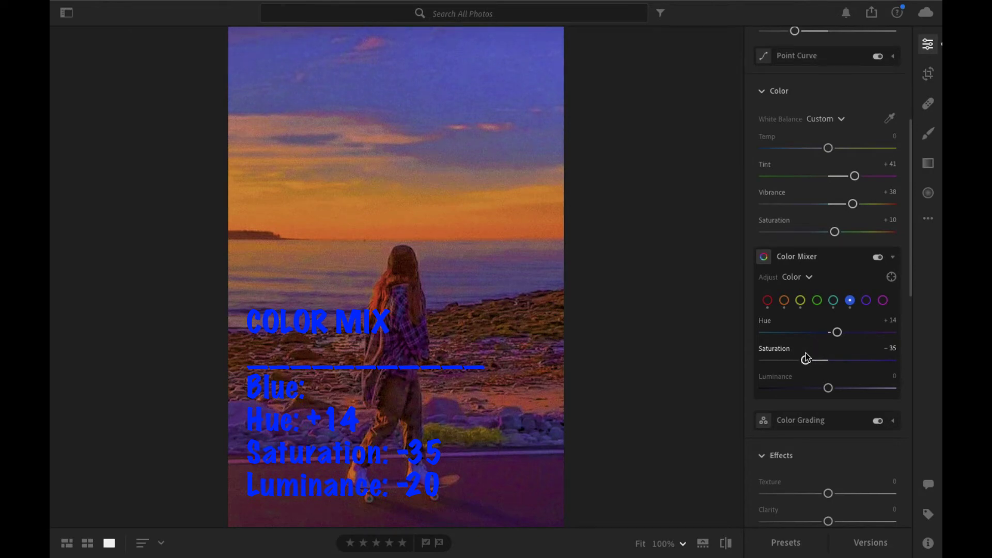
{"action": "left_click_drag", "start_coordinate": [829, 388], "coordinate": [815, 390]}
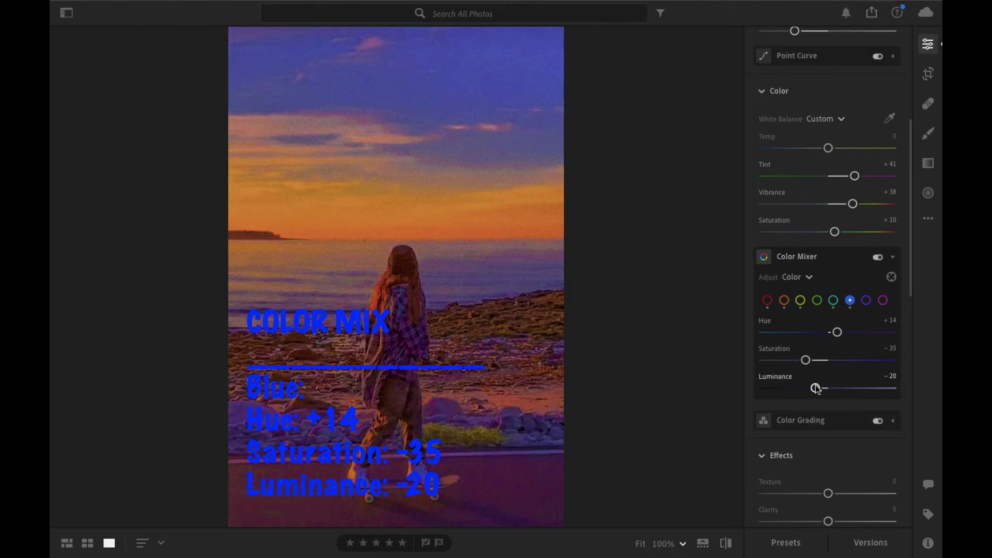
{"action": "left_click", "coordinate": [867, 302]}
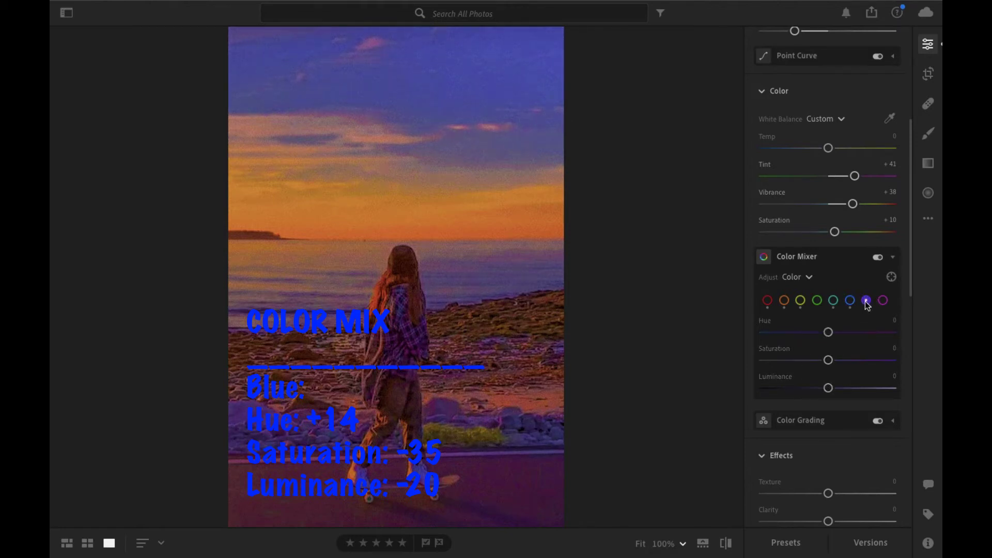
Step: Set the Purple channel to Hue +15, Saturation −39, Luminance +17
{"action": "left_click_drag", "start_coordinate": [828, 333], "coordinate": [838, 335]}
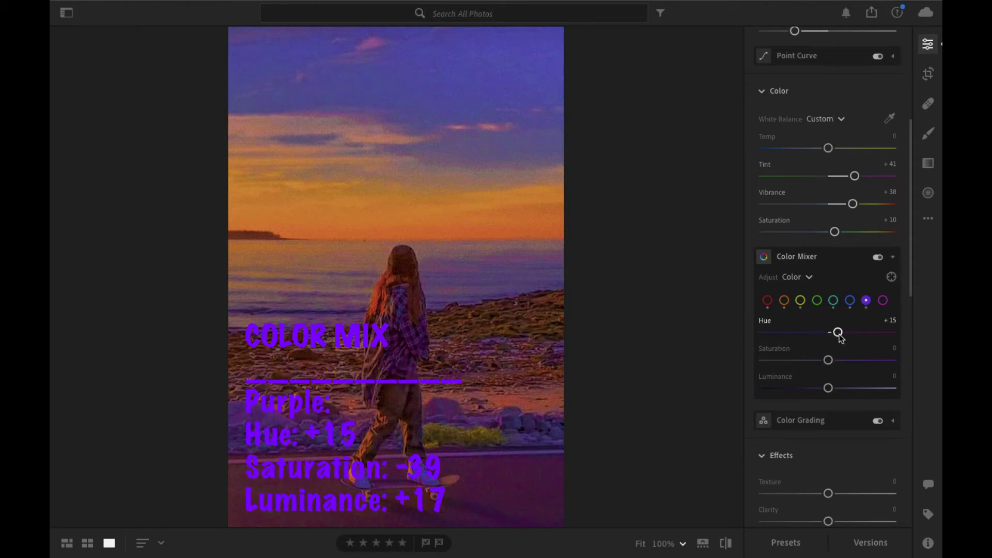
{"action": "left_click_drag", "start_coordinate": [828, 360], "coordinate": [809, 361]}
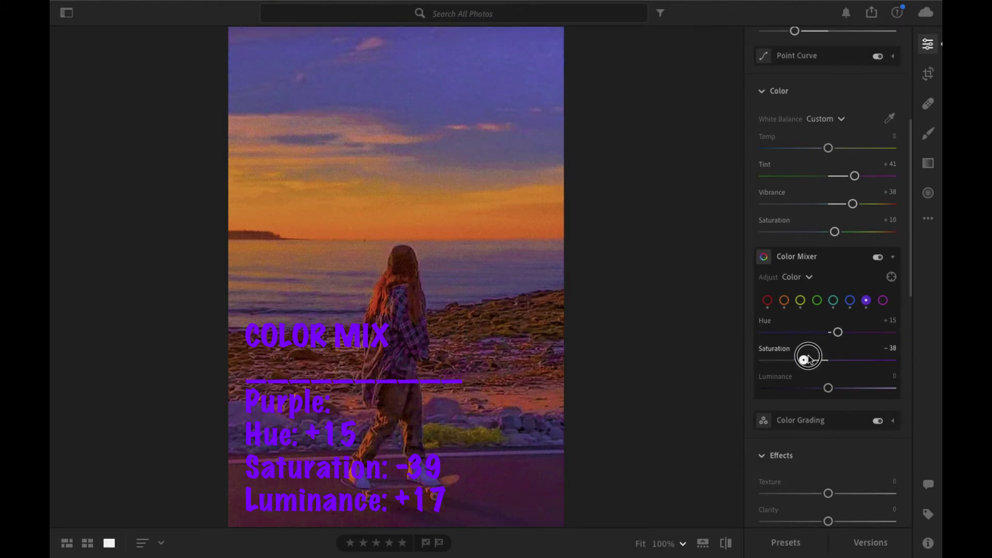
{"action": "left_click_drag", "start_coordinate": [809, 360], "coordinate": [809, 360]}
{"action": "left_click_drag", "start_coordinate": [828, 388], "coordinate": [838, 393]}
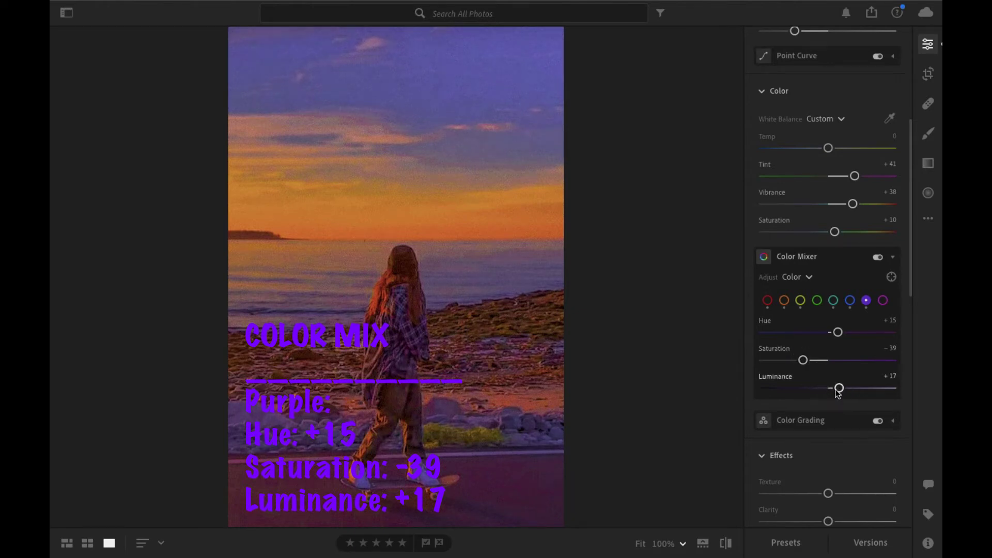
{"action": "left_click", "coordinate": [884, 301]}
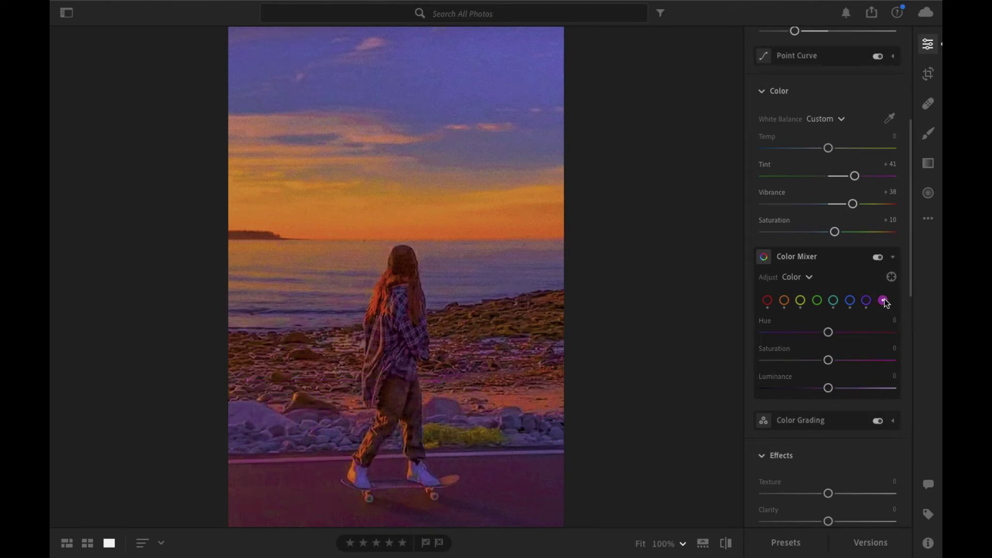
Step: Set the Magenta channel to Saturation +33 and Luminance +100
{"action": "left_click_drag", "start_coordinate": [828, 360], "coordinate": [848, 364]}
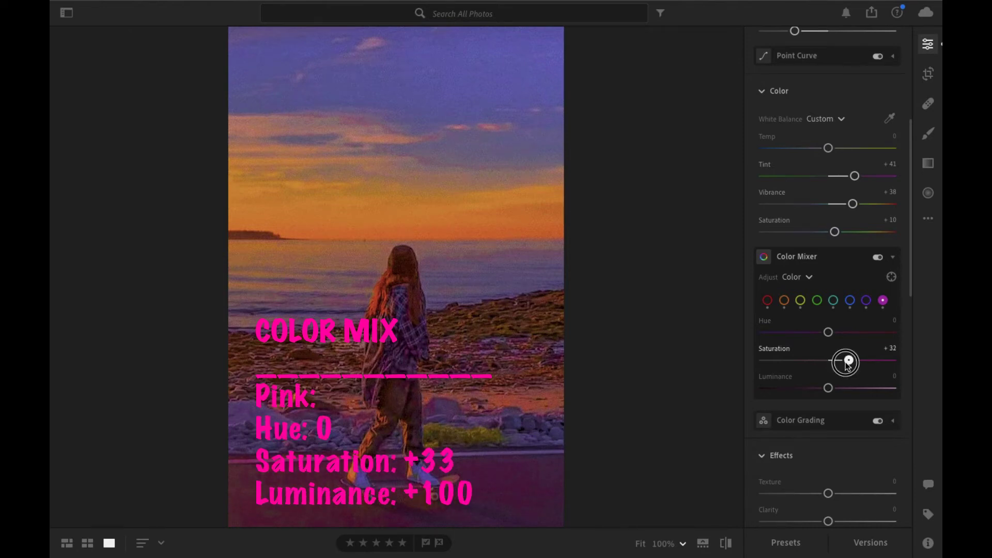
{"action": "mouse_move", "coordinate": [848, 365]}
{"action": "left_mouse_down"}
{"action": "mouse_move", "coordinate": [830, 390]}
{"action": "mouse_move", "coordinate": [897, 402]}
{"action": "left_mouse_up"}
{"action": "left_click", "coordinate": [828, 389]}
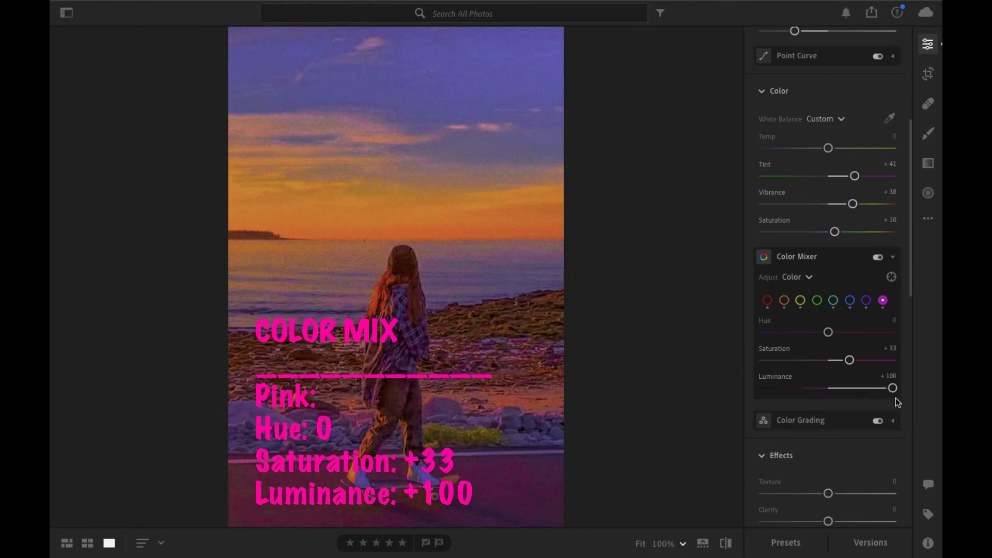
Step: Review the purple, blue, aqua, green, yellow and red settings, then collapse the Color Mixer
{"action": "left_click", "coordinate": [867, 300]}
{"action": "left_click", "coordinate": [850, 300]}
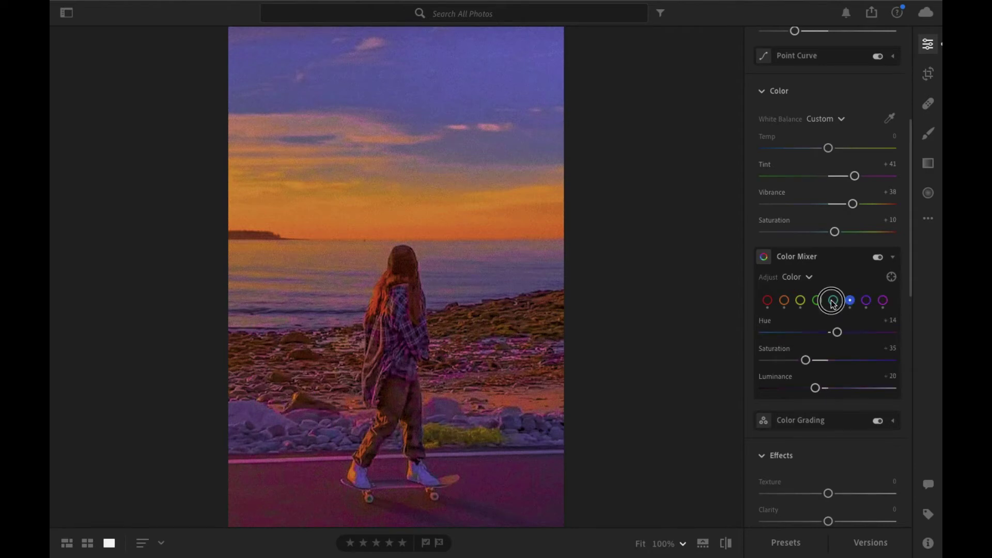
{"action": "left_click", "coordinate": [833, 301]}
{"action": "left_click", "coordinate": [817, 301]}
{"action": "left_click", "coordinate": [800, 301]}
{"action": "left_click", "coordinate": [768, 301]}
{"action": "left_click", "coordinate": [894, 258]}
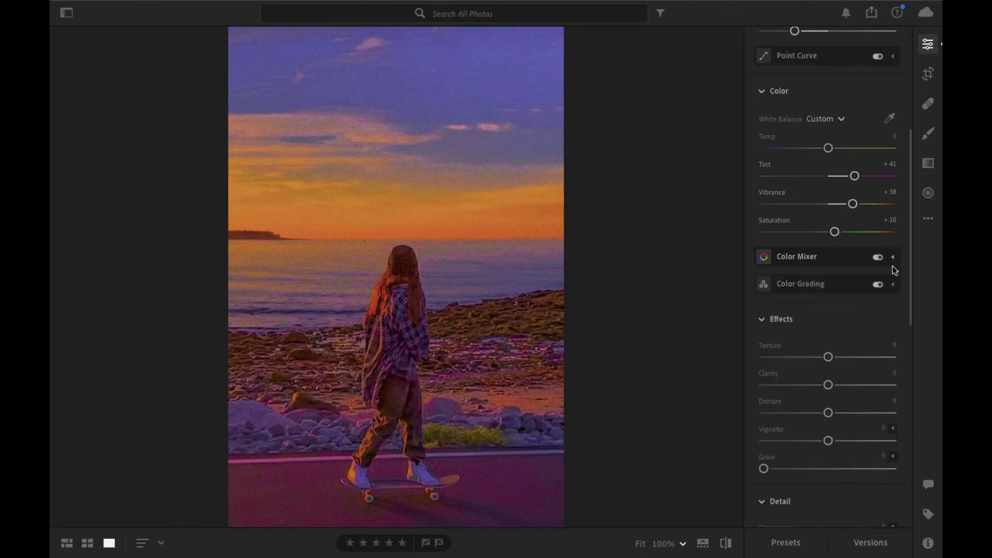
Step: In Color Grading, set the Shadows wheel to Hue 177, Saturation 25, Luminance −100
{"action": "left_click", "coordinate": [894, 285]}
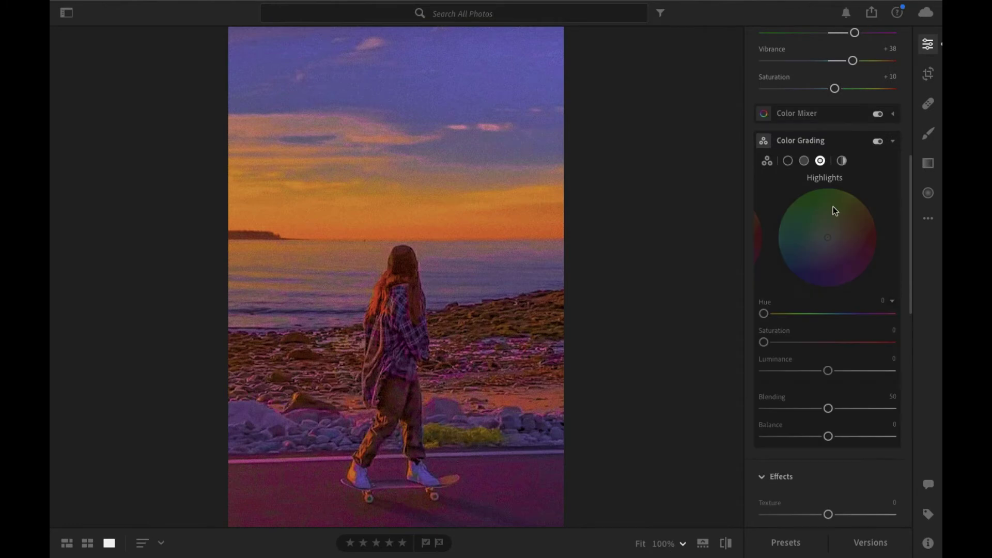
{"action": "left_click", "coordinate": [788, 161]}
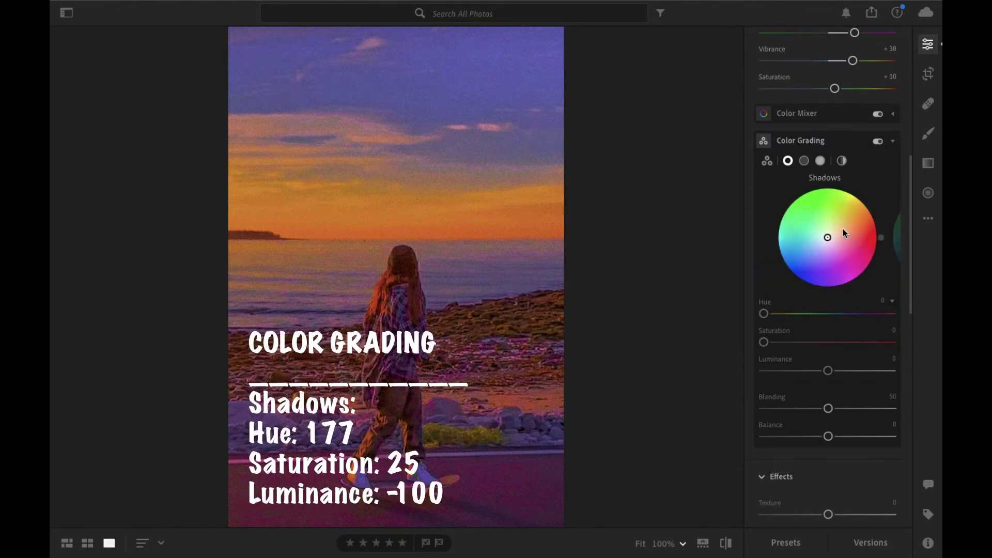
{"action": "mouse_move", "coordinate": [775, 358]}
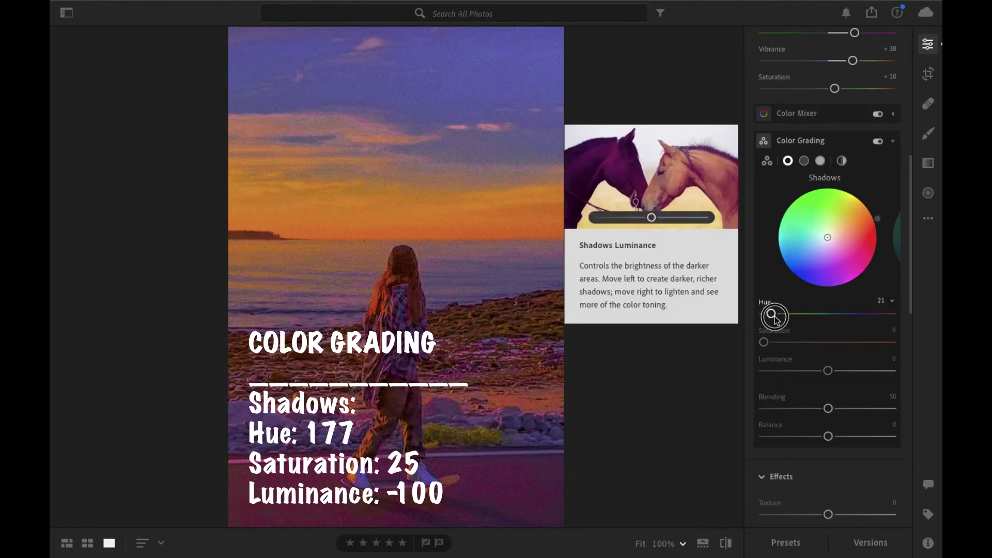
{"action": "left_click_drag", "start_coordinate": [764, 314], "coordinate": [824, 322]}
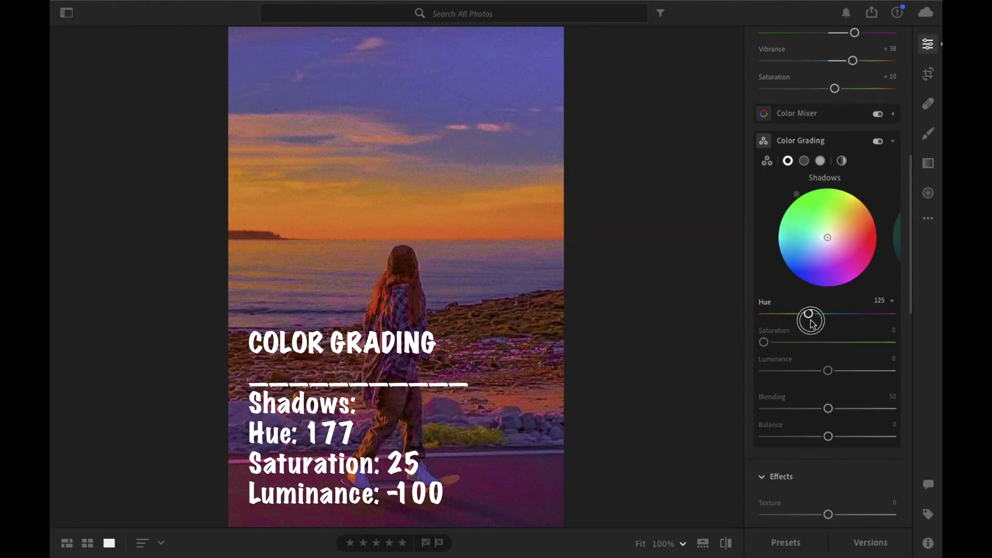
{"action": "left_click_drag", "start_coordinate": [823, 323], "coordinate": [826, 323]}
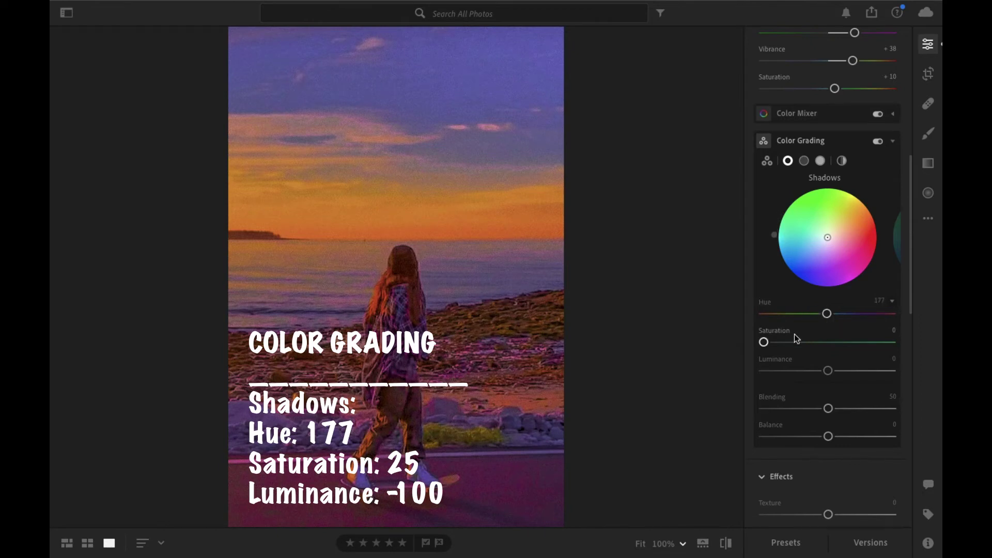
{"action": "left_click_drag", "start_coordinate": [765, 345], "coordinate": [796, 347]}
{"action": "left_click_drag", "start_coordinate": [798, 349], "coordinate": [799, 350]}
{"action": "left_click_drag", "start_coordinate": [828, 371], "coordinate": [753, 358]}
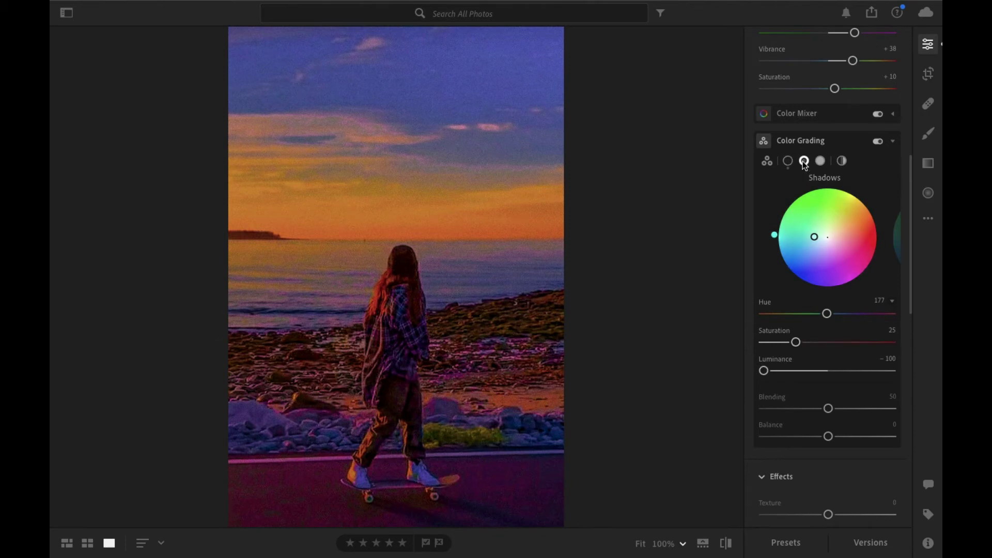
Step: Set the Midtones wheel to Hue 50, Saturation 29, Luminance +100
{"action": "left_click", "coordinate": [804, 161]}
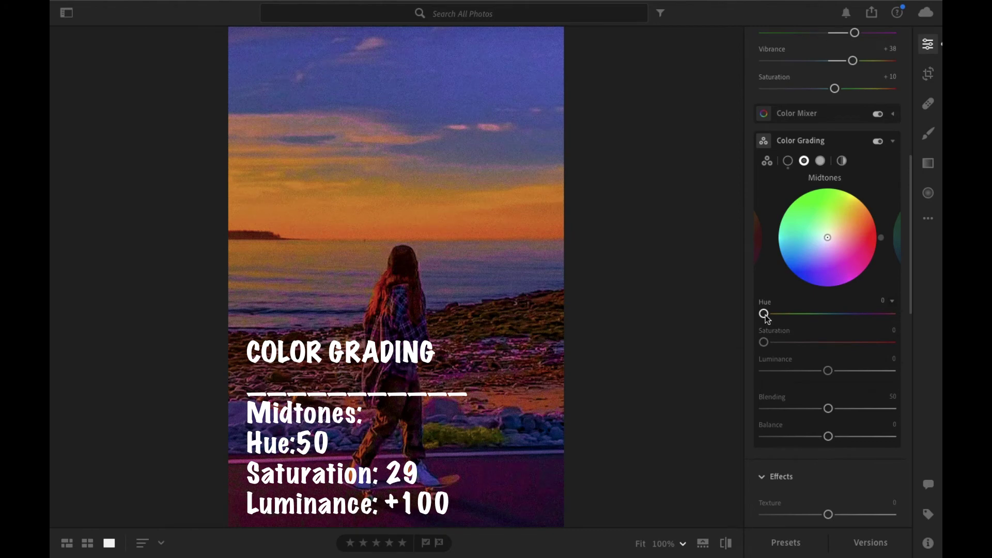
{"action": "left_click_drag", "start_coordinate": [764, 314], "coordinate": [782, 314]}
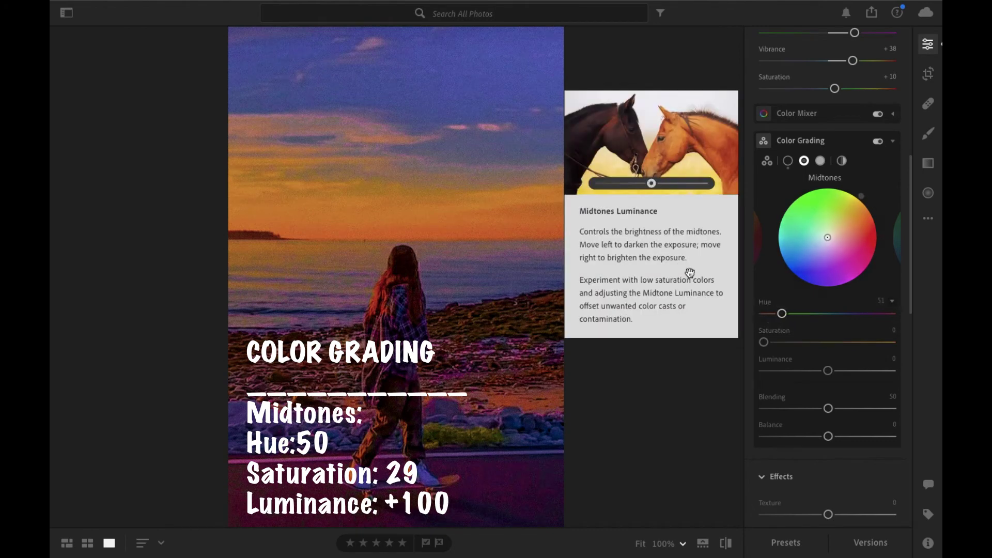
{"action": "left_click_drag", "start_coordinate": [782, 316], "coordinate": [784, 316]}
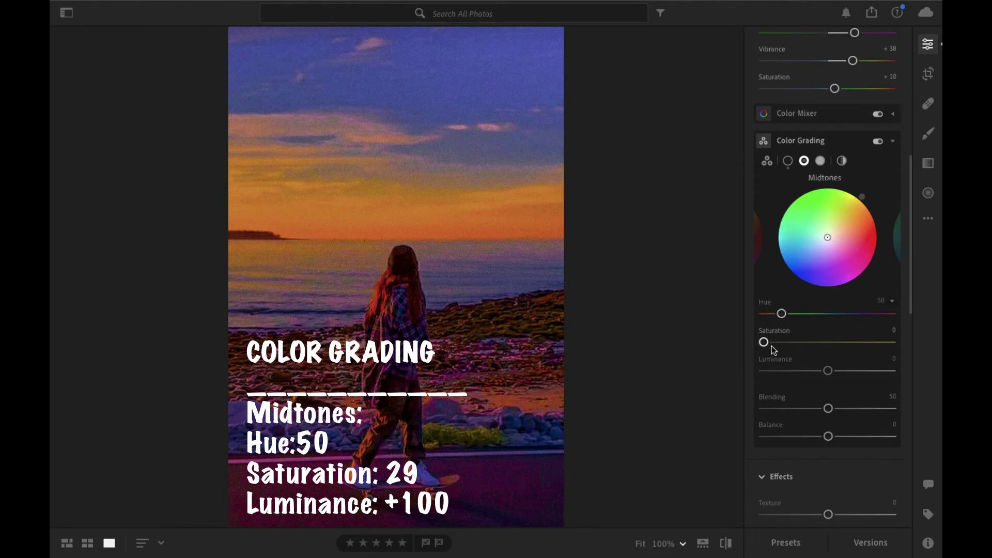
{"action": "mouse_move", "coordinate": [770, 349]}
{"action": "left_mouse_down"}
{"action": "mouse_move", "coordinate": [807, 353]}
{"action": "mouse_move", "coordinate": [804, 343]}
{"action": "left_mouse_up"}
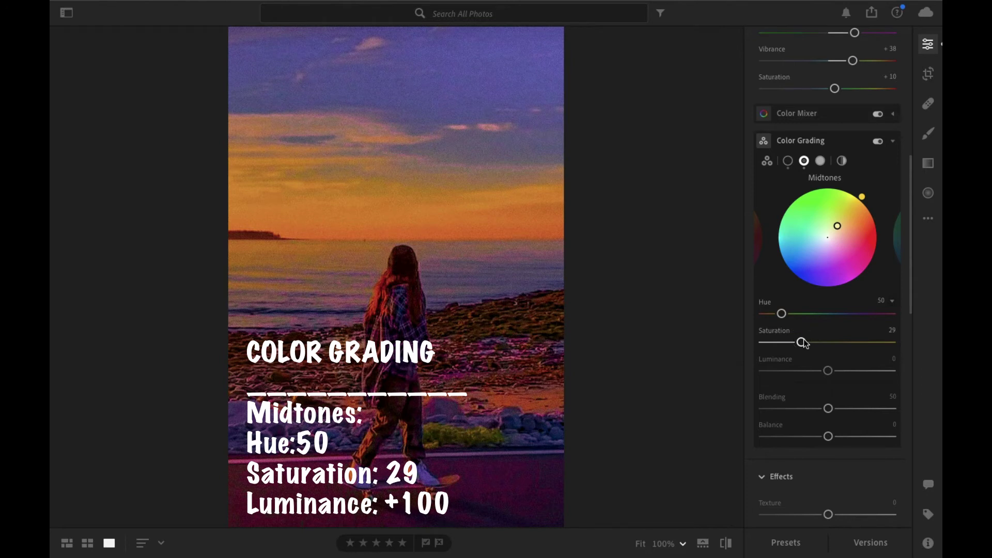
{"action": "left_click_drag", "start_coordinate": [834, 369], "coordinate": [906, 380]}
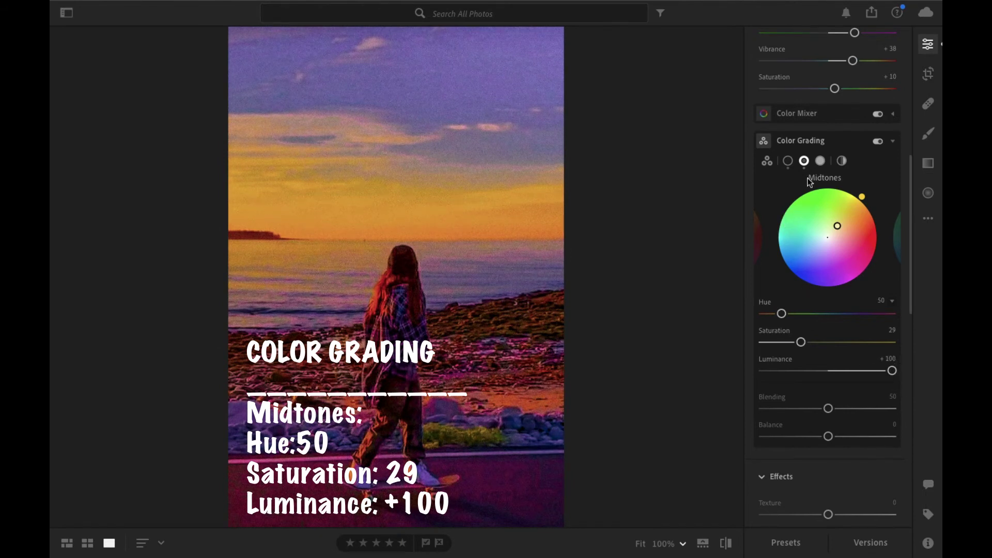
{"action": "left_click", "coordinate": [820, 160]}
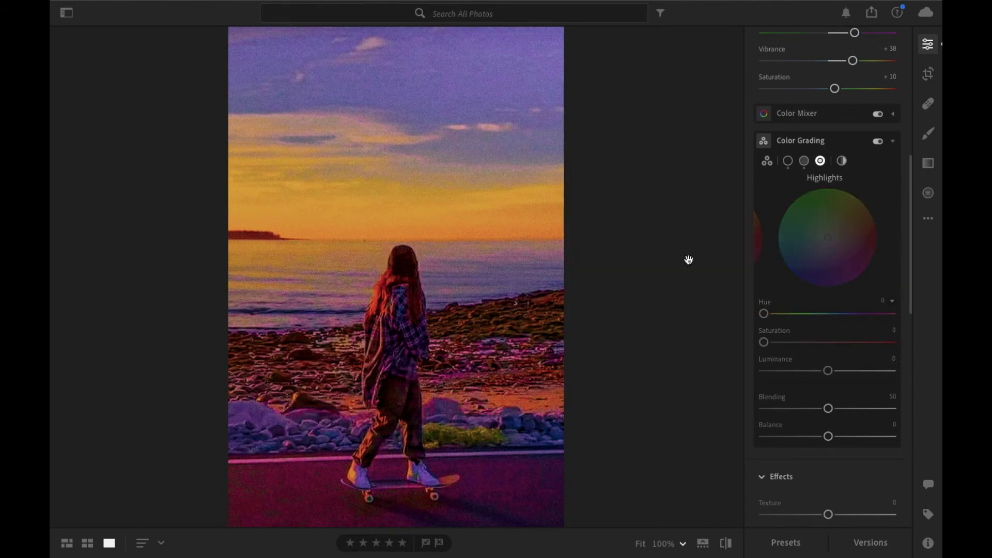
Step: Set the Highlights wheel to Hue 301, Saturation 19, Luminance +100
{"action": "mouse_move", "coordinate": [765, 316]}
{"action": "left_mouse_down"}
{"action": "mouse_move", "coordinate": [877, 326]}
{"action": "mouse_move", "coordinate": [872, 319]}
{"action": "left_mouse_up"}
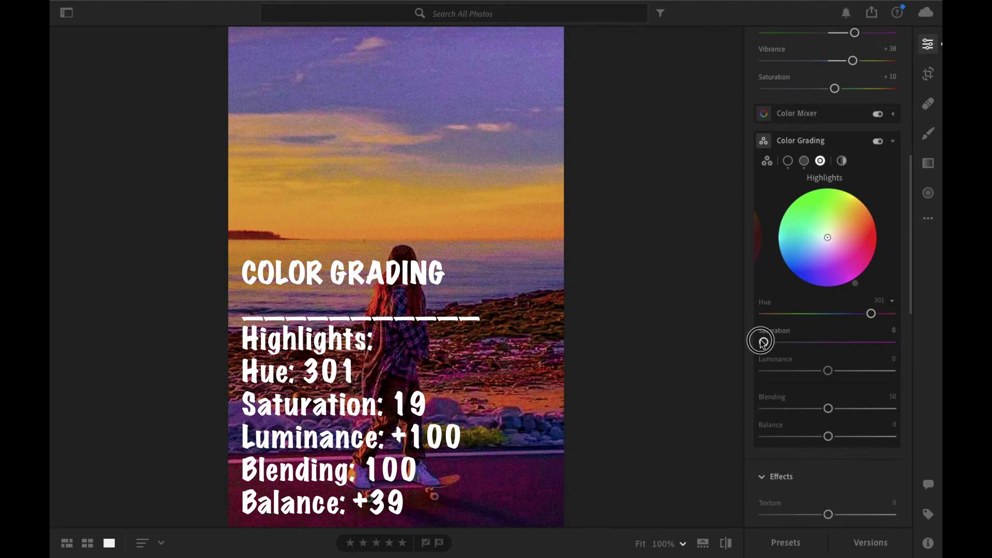
{"action": "left_click_drag", "start_coordinate": [764, 343], "coordinate": [782, 345]}
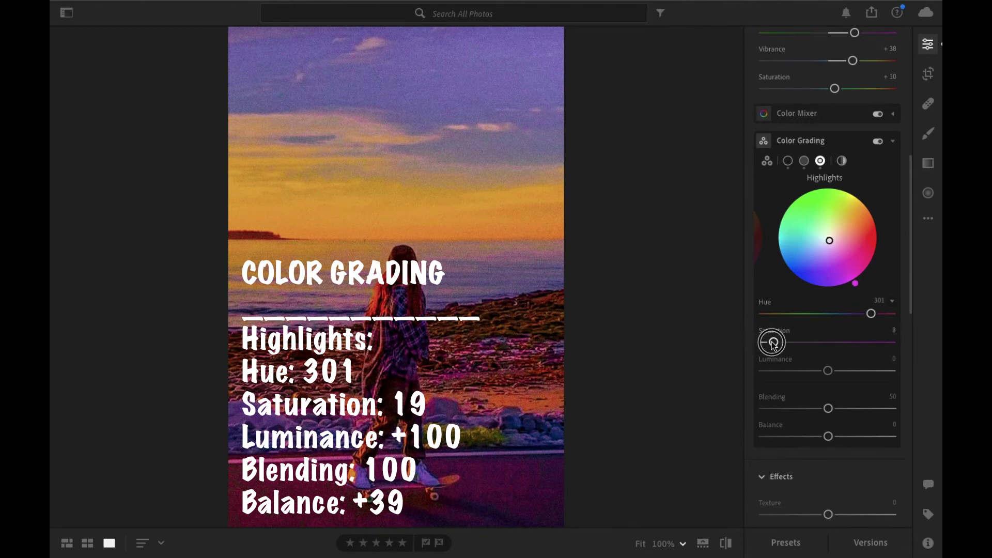
{"action": "left_click_drag", "start_coordinate": [782, 345], "coordinate": [788, 348]}
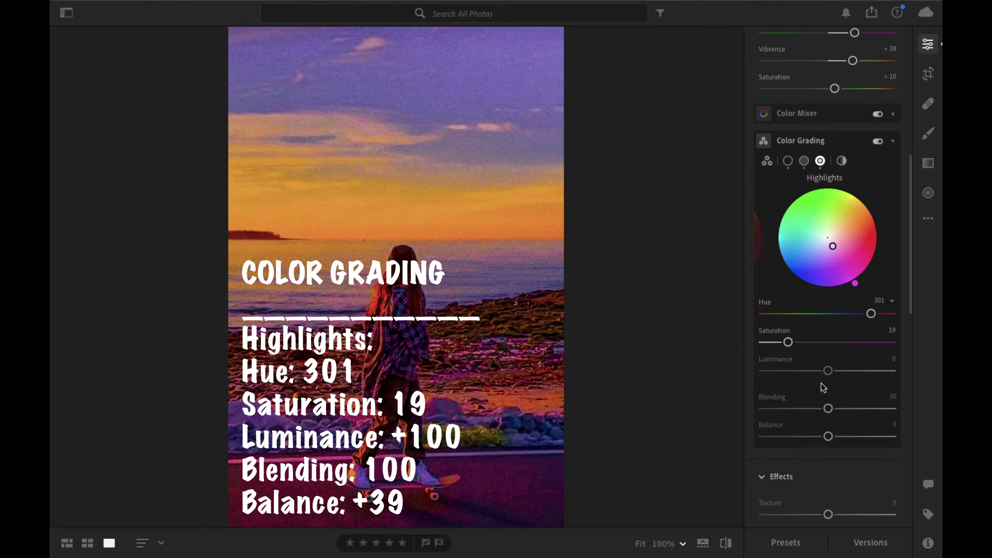
{"action": "left_click_drag", "start_coordinate": [829, 376], "coordinate": [892, 370]}
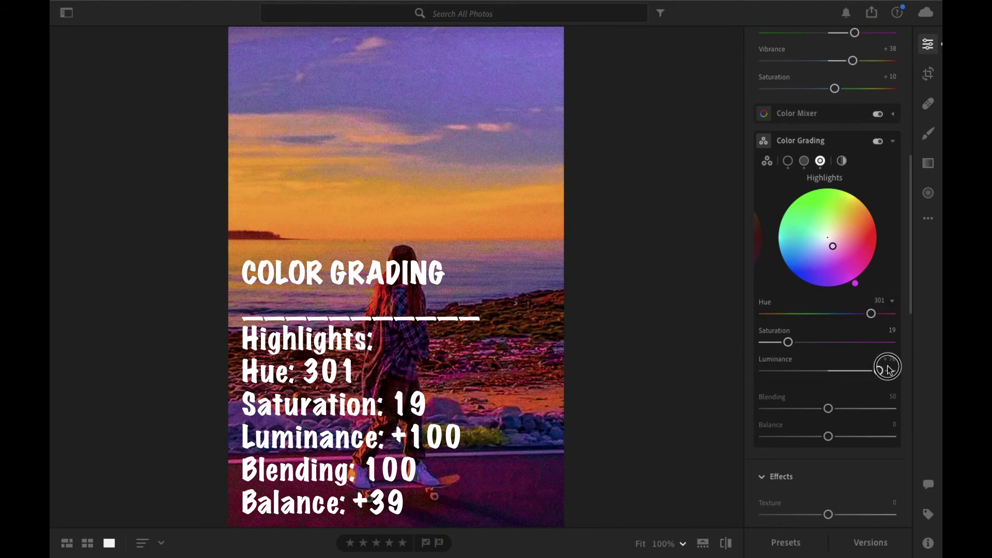
{"action": "left_click_drag", "start_coordinate": [892, 370], "coordinate": [919, 365]}
Step: Set Blending 100 and Balance +39, review midtones and shadows, then collapse Color Grading
{"action": "left_click_drag", "start_coordinate": [822, 410], "coordinate": [907, 411]}
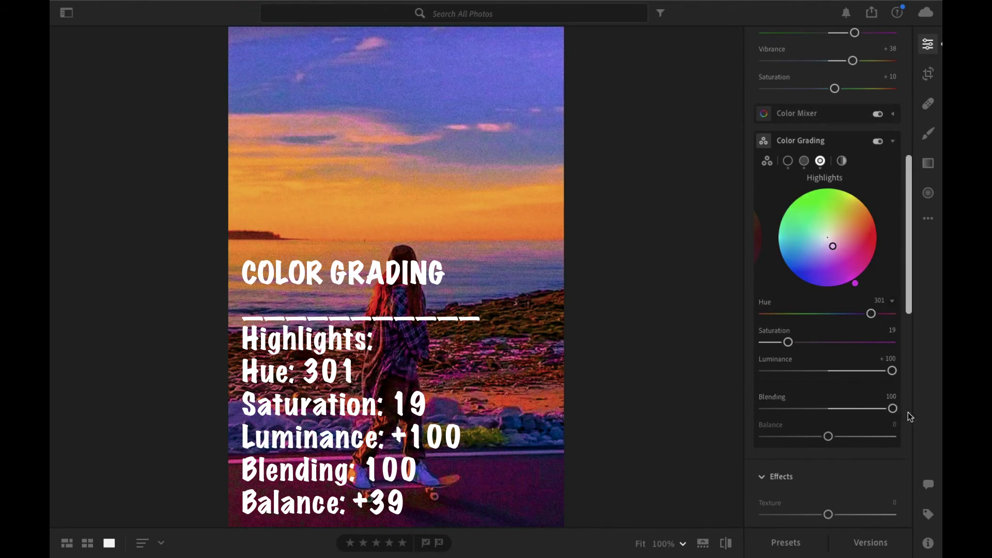
{"action": "left_click_drag", "start_coordinate": [838, 437], "coordinate": [854, 440]}
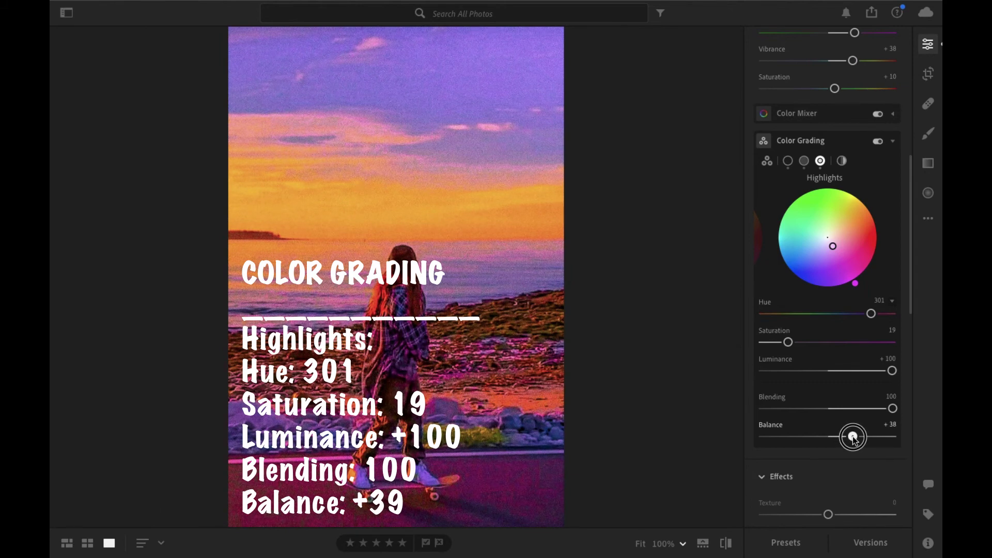
{"action": "left_click_drag", "start_coordinate": [852, 438], "coordinate": [855, 440]}
{"action": "left_click", "coordinate": [805, 161]}
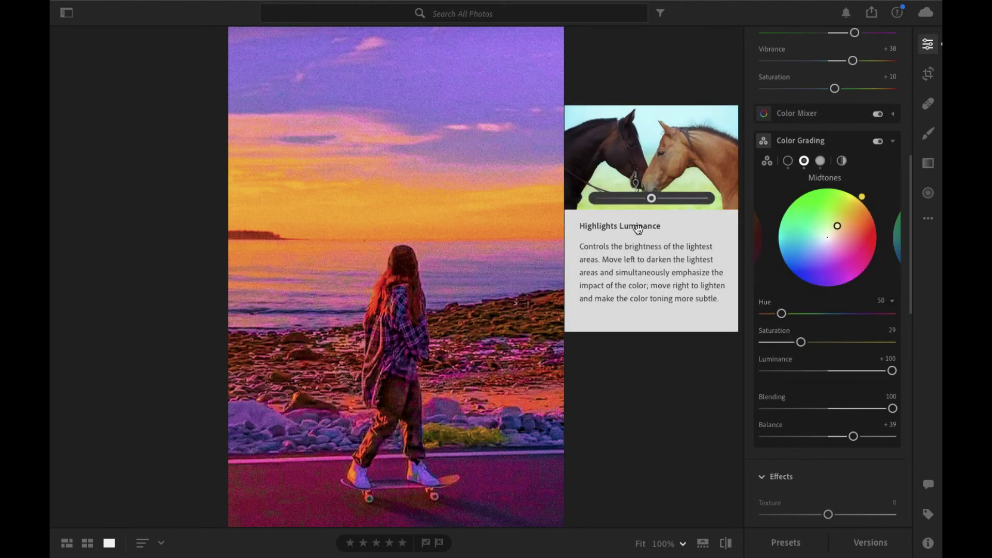
{"action": "left_click", "coordinate": [786, 161]}
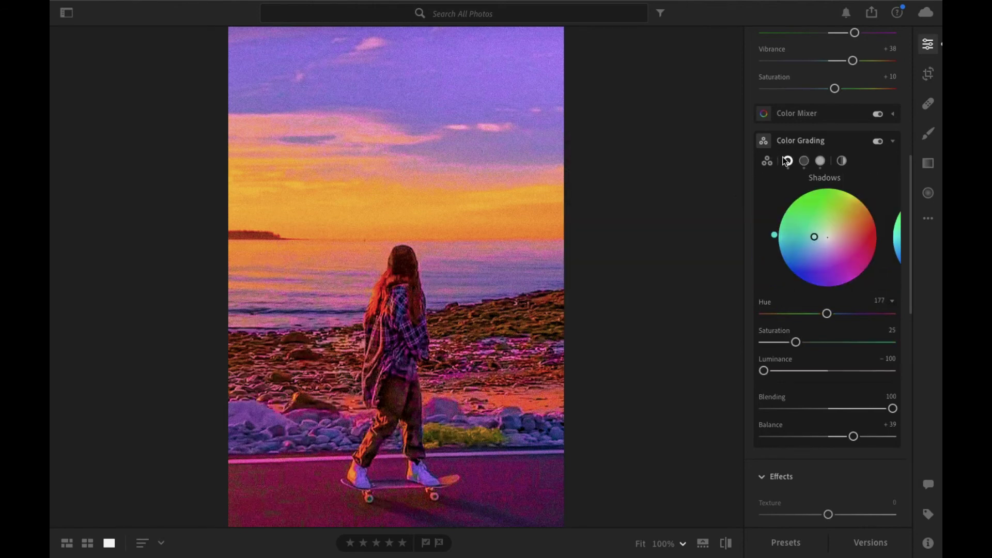
{"action": "left_click", "coordinate": [893, 142]}
Step: Drag the Effects sliders to Texture +13, Clarity −22 and Dehaze −10
{"action": "scroll", "coordinate": [845, 241], "scroll_direction": "down", "scroll_amount": 1}
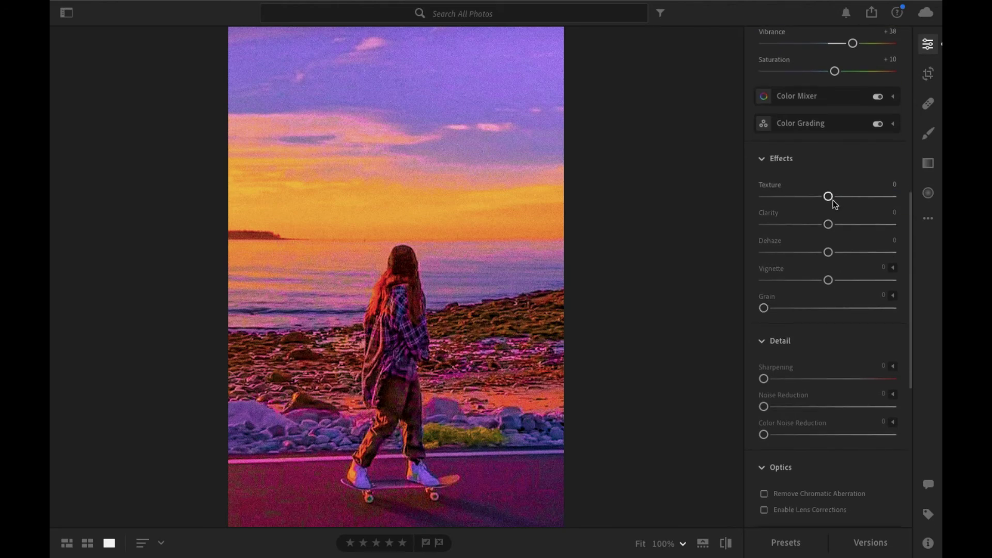
{"action": "left_click_drag", "start_coordinate": [829, 197], "coordinate": [837, 197]}
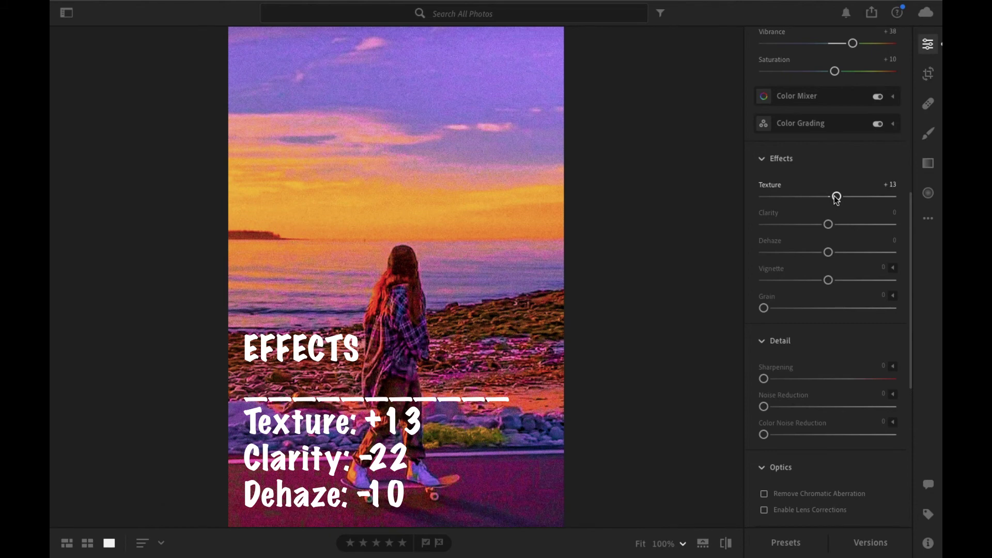
{"action": "left_click_drag", "start_coordinate": [828, 224], "coordinate": [815, 224]}
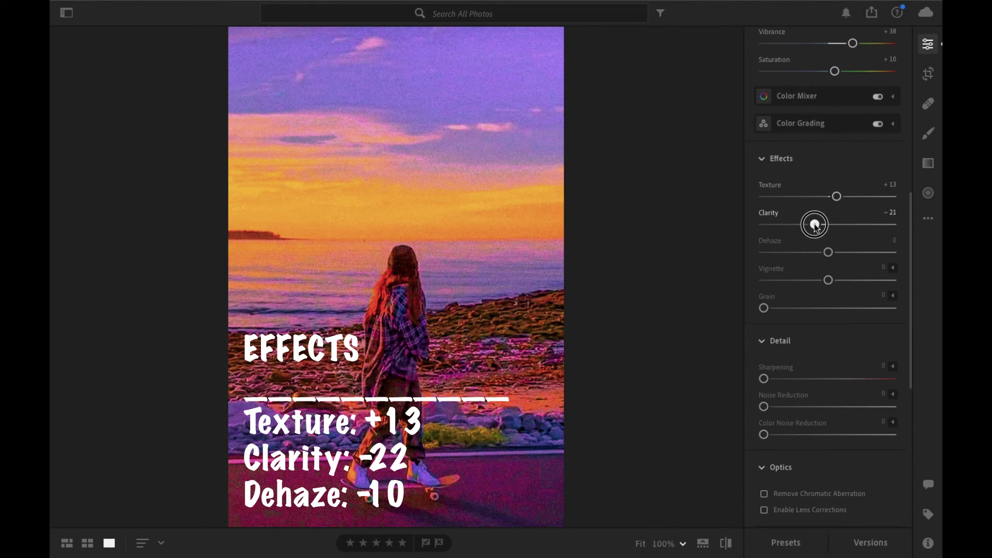
{"action": "left_click_drag", "start_coordinate": [816, 227], "coordinate": [816, 229]}
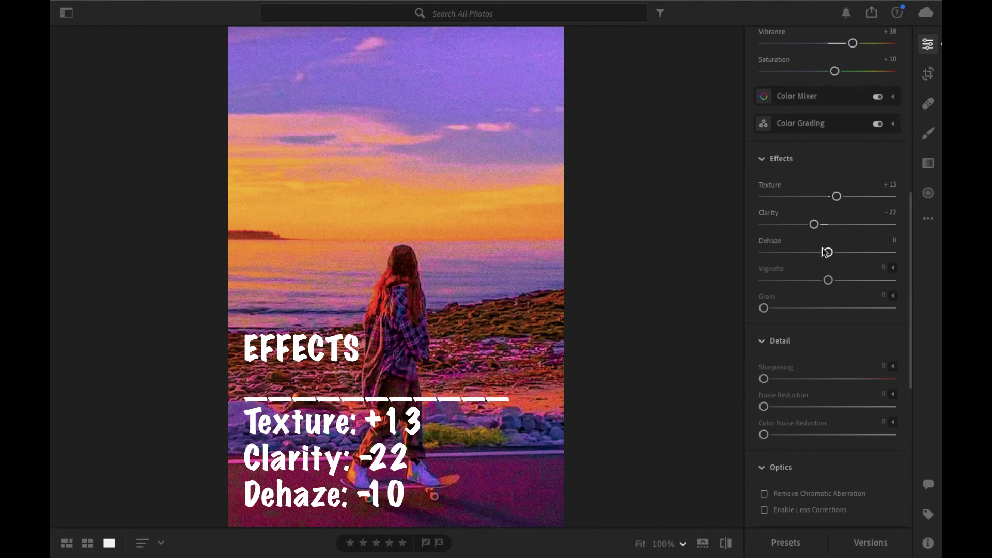
{"action": "left_click_drag", "start_coordinate": [827, 252], "coordinate": [820, 255]}
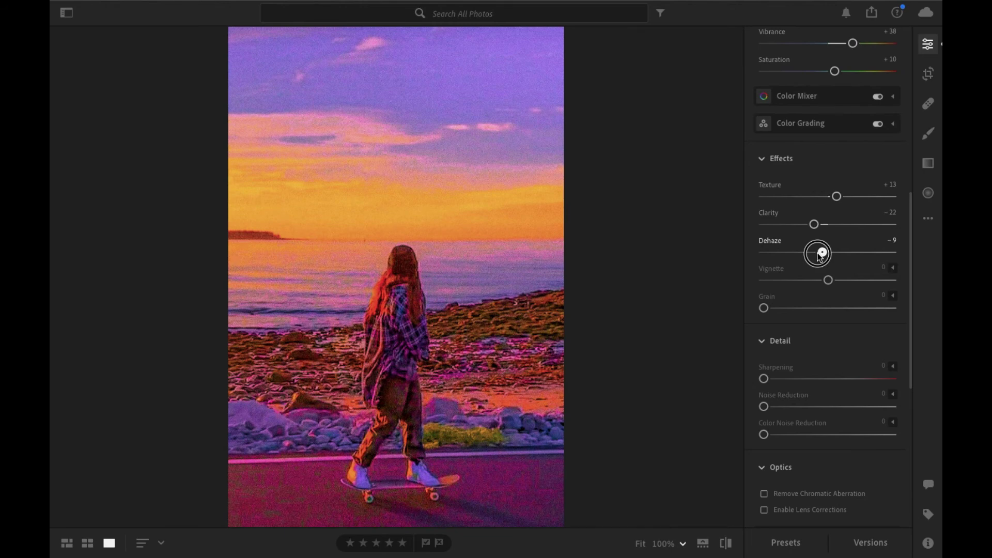
{"action": "left_click_drag", "start_coordinate": [819, 256], "coordinate": [819, 258]}
{"action": "scroll", "coordinate": [810, 324], "scroll_direction": "down", "scroll_amount": 3}
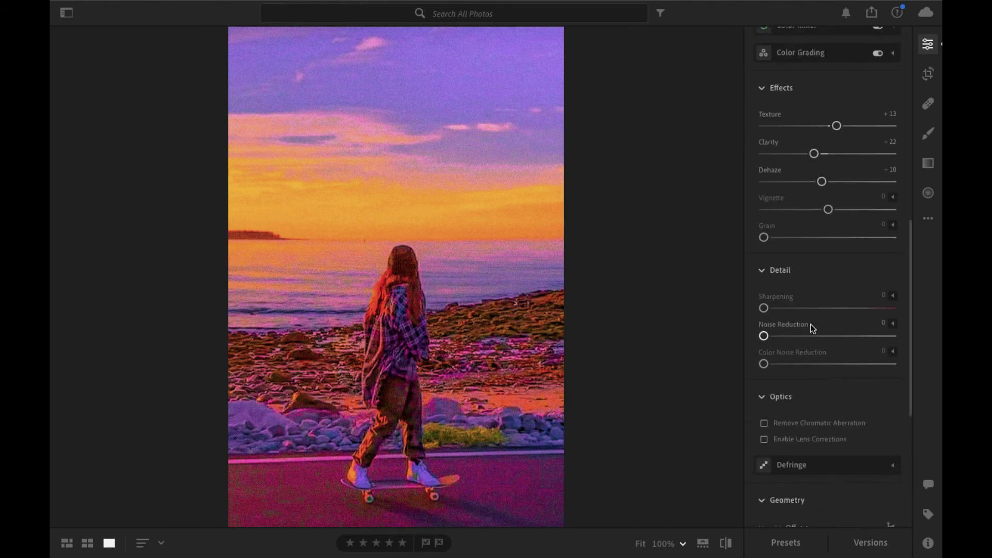
Step: Set Detail Noise Reduction to 45 and Color Noise Reduction to 66, leaving Sharpening at 0
{"action": "left_click", "coordinate": [764, 332]}
{"action": "left_click_drag", "start_coordinate": [764, 333], "coordinate": [823, 342]}
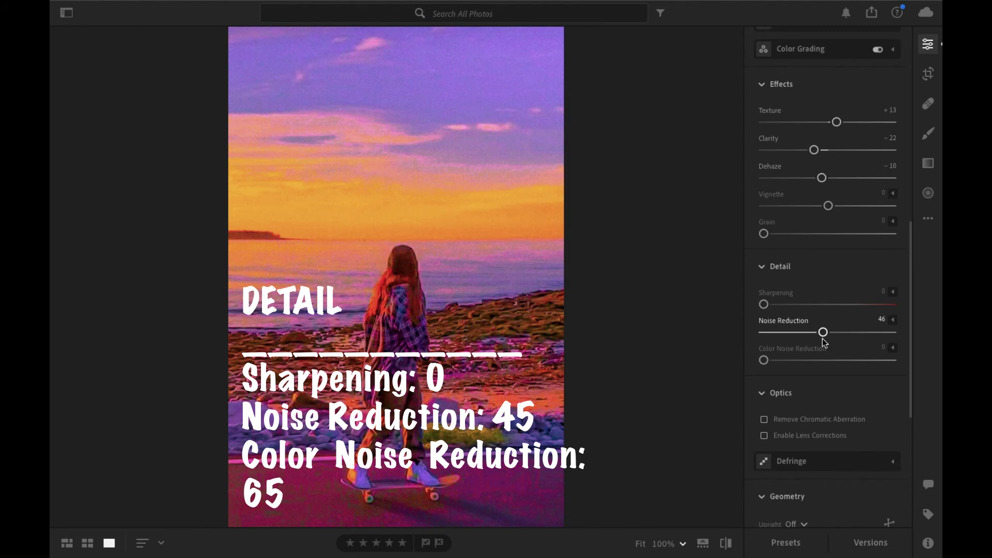
{"action": "left_click_drag", "start_coordinate": [823, 342], "coordinate": [822, 339]}
{"action": "left_click_drag", "start_coordinate": [764, 363], "coordinate": [851, 370]}
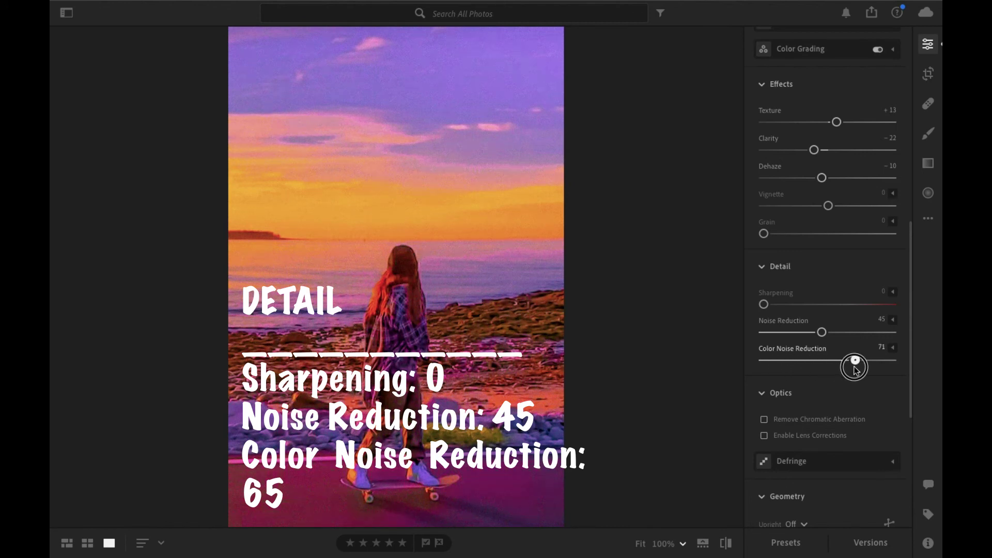
{"action": "left_click_drag", "start_coordinate": [851, 370], "coordinate": [850, 367]}
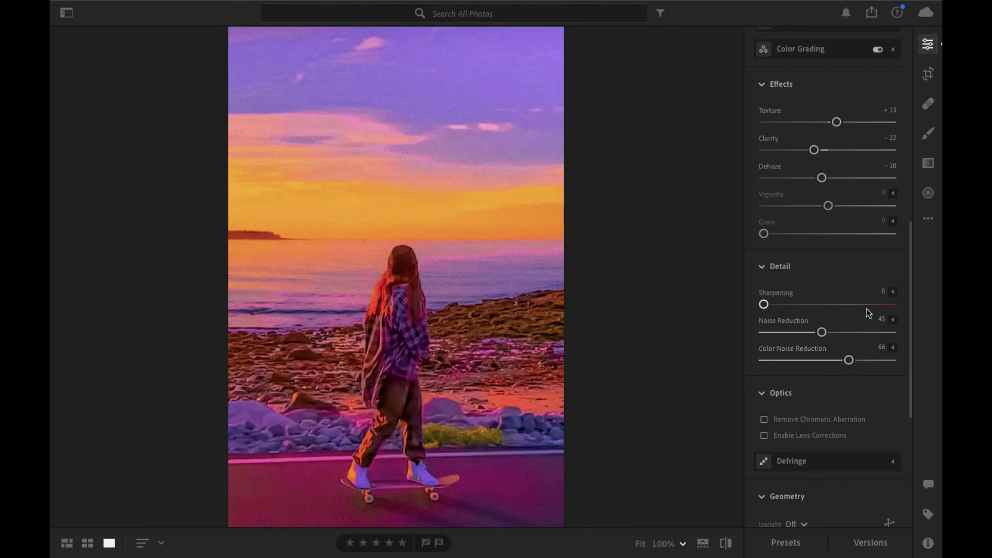
{"action": "scroll", "coordinate": [859, 272], "scroll_direction": "up", "scroll_amount": 3}
Step: Hide the edit panel and toggle between the skateboarder photo's original and edited versions
{"action": "scroll", "coordinate": [861, 273], "scroll_direction": "up", "scroll_amount": 3}
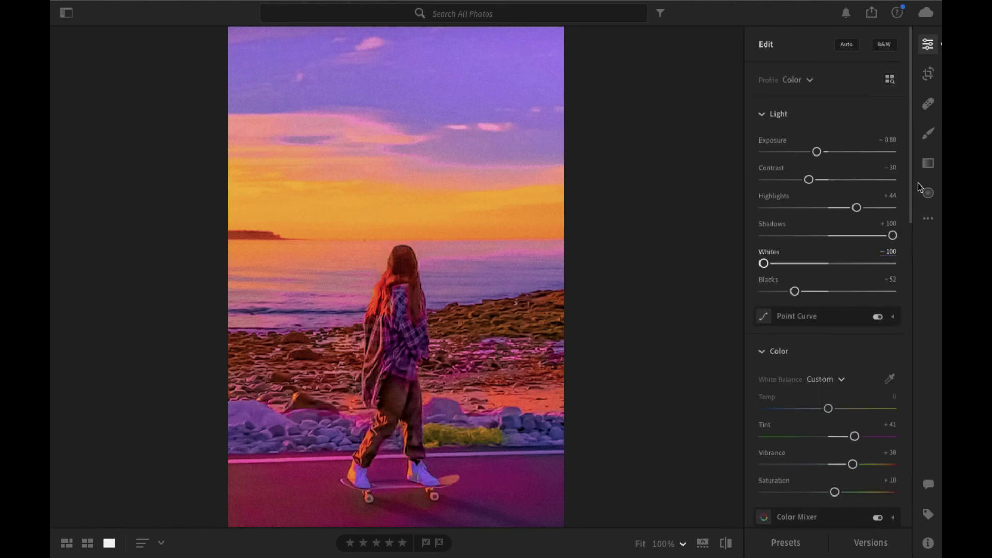
{"action": "left_click", "coordinate": [928, 44]}
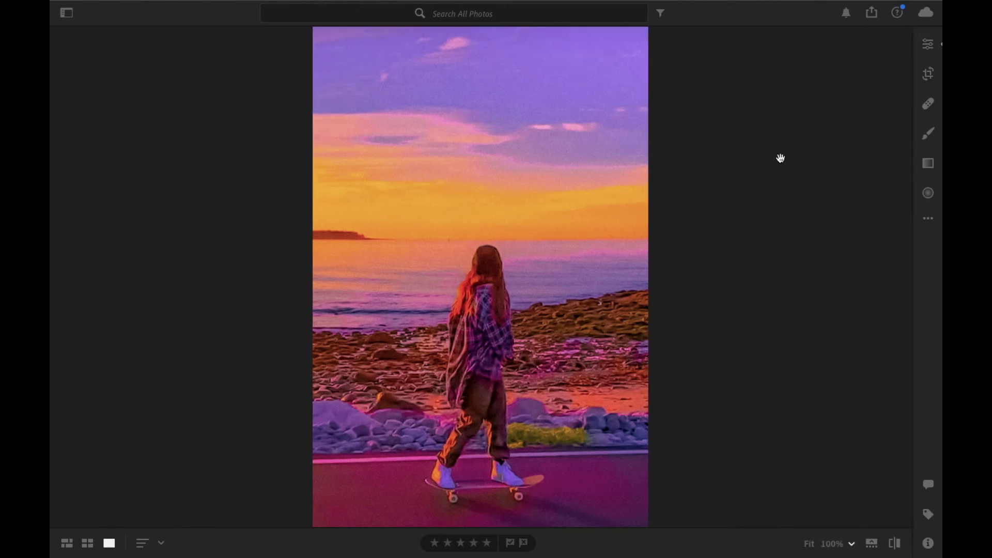
{"action": "key", "text": "backslash"}
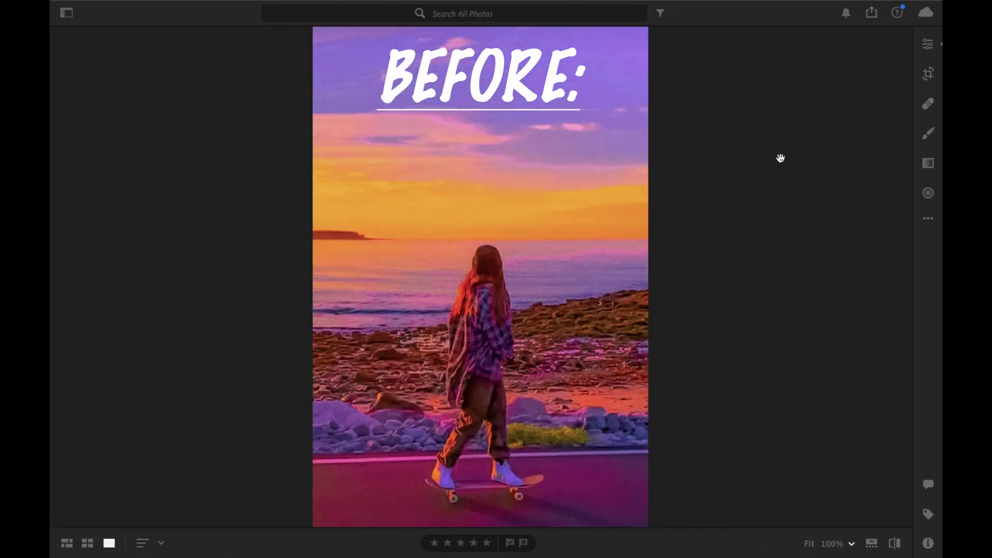
{"action": "key", "text": "backslash"}
{"action": "key", "text": "backslash"}
{"action": "key", "text": "backslash"}
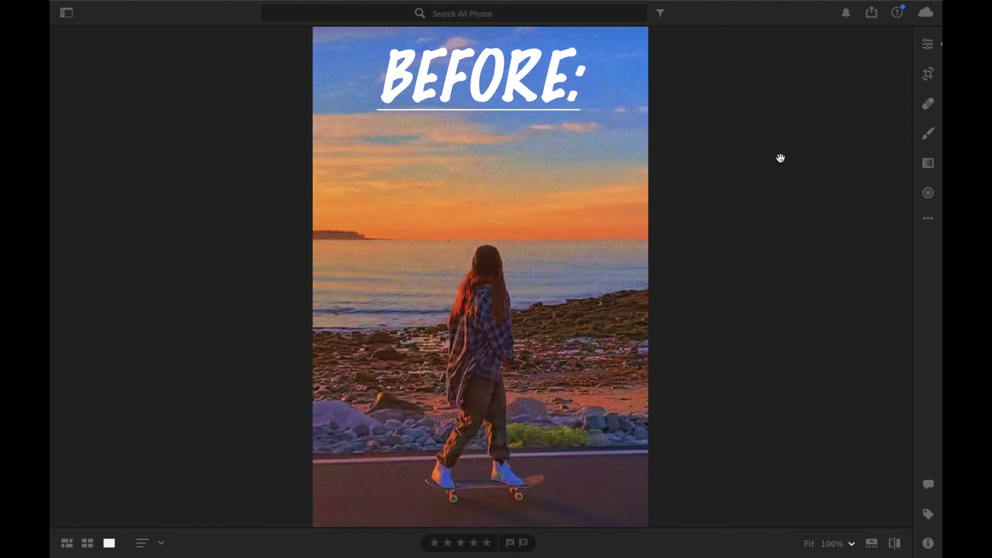
{"action": "key", "text": "backslash"}
{"action": "key", "text": "backslash"}
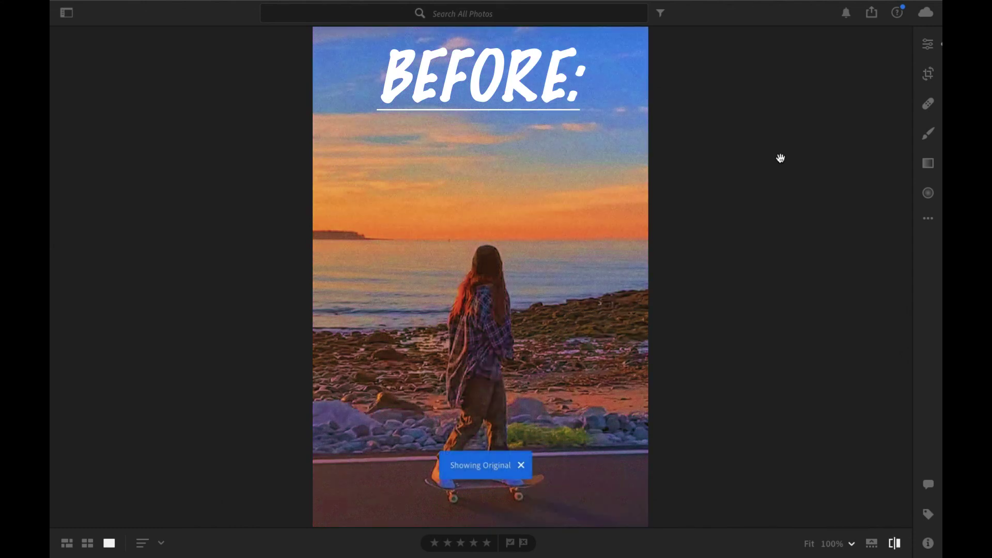
{"action": "key", "text": "backslash"}
{"action": "key", "text": "backslash"}
{"action": "key", "text": "backslash"}
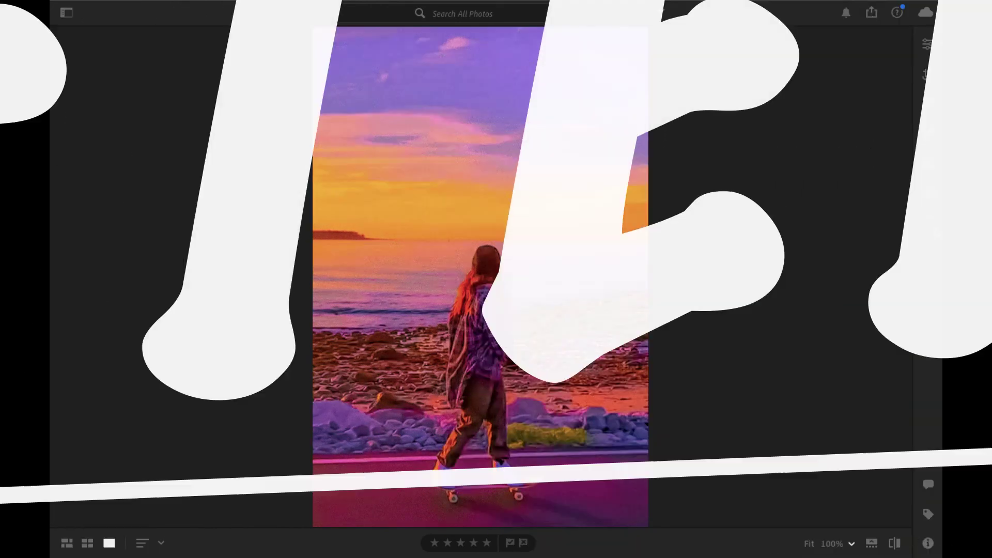
Step: Copy the skateboarder photo's edit settings and show the filmstrip thumbnails
{"action": "left_click", "coordinate": [929, 218]}
{"action": "left_click", "coordinate": [877, 250]}
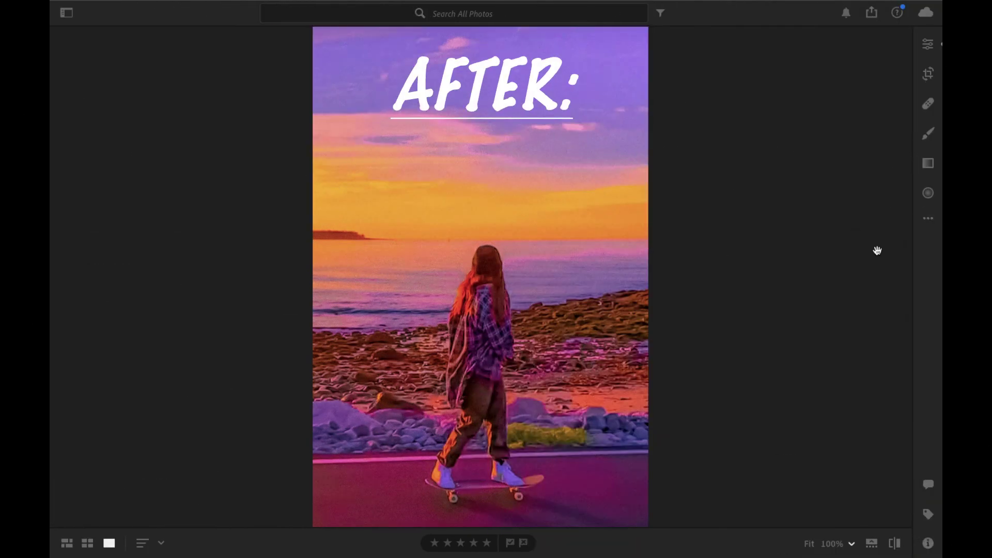
{"action": "left_click", "coordinate": [872, 541]}
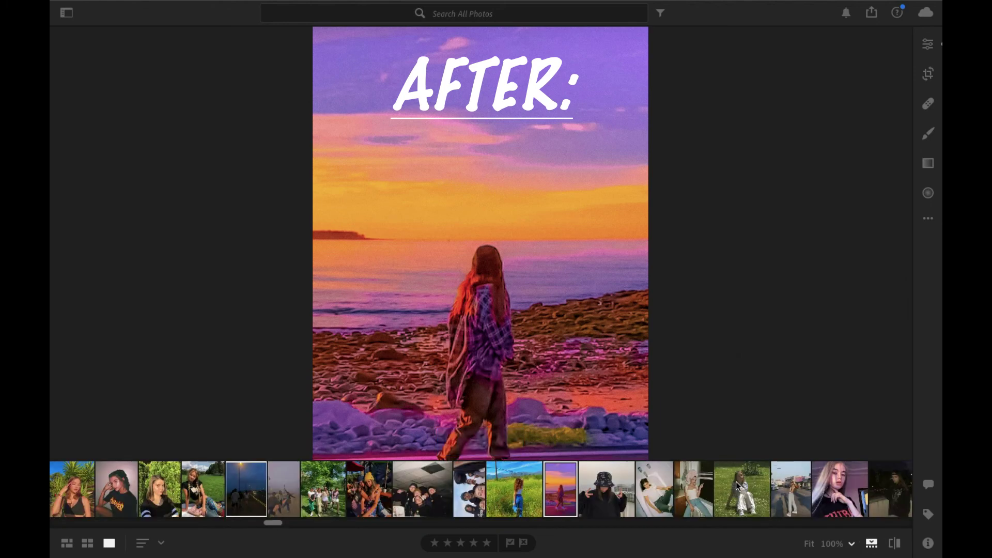
Step: Crop the pink-sky road photo to a 9 x 16 aspect ratio
{"action": "scroll", "coordinate": [613, 489], "scroll_direction": "left", "scroll_amount": 3}
{"action": "scroll", "coordinate": [609, 487], "scroll_direction": "left", "scroll_amount": 3}
{"action": "scroll", "coordinate": [604, 485], "scroll_direction": "left", "scroll_amount": 3}
{"action": "scroll", "coordinate": [598, 483], "scroll_direction": "left", "scroll_amount": 3}
{"action": "scroll", "coordinate": [598, 483], "scroll_direction": "left", "scroll_amount": 3}
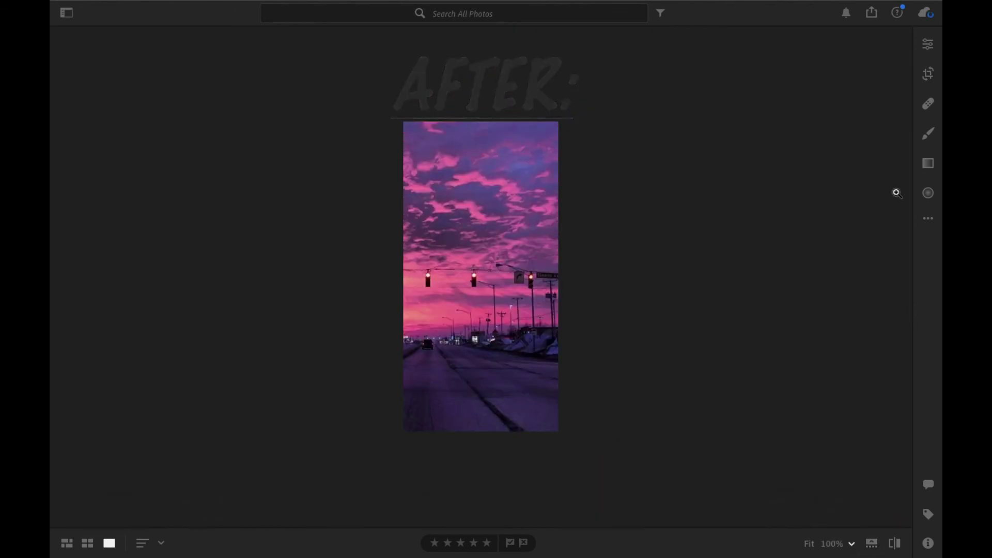
{"action": "left_click", "coordinate": [928, 74]}
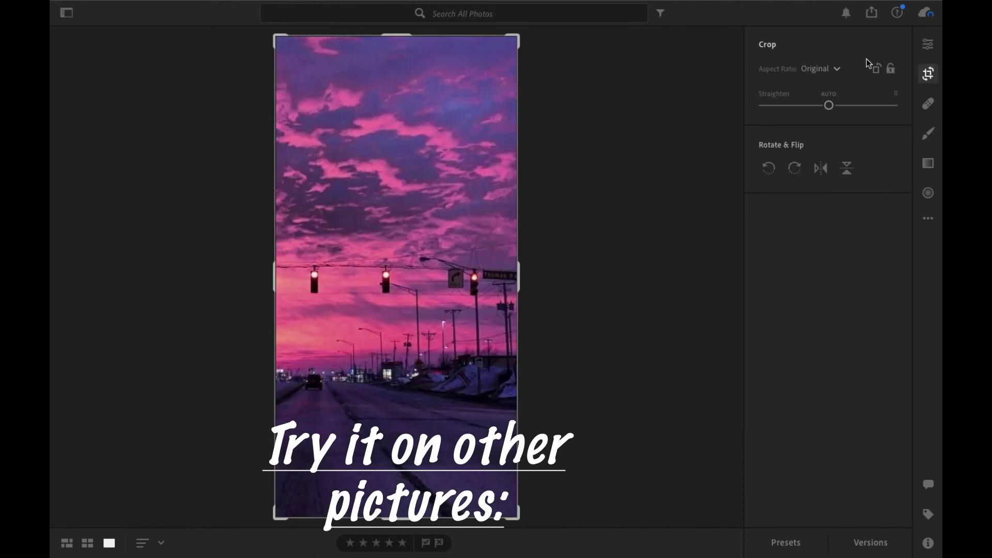
{"action": "left_click", "coordinate": [827, 69]}
{"action": "left_click", "coordinate": [833, 269]}
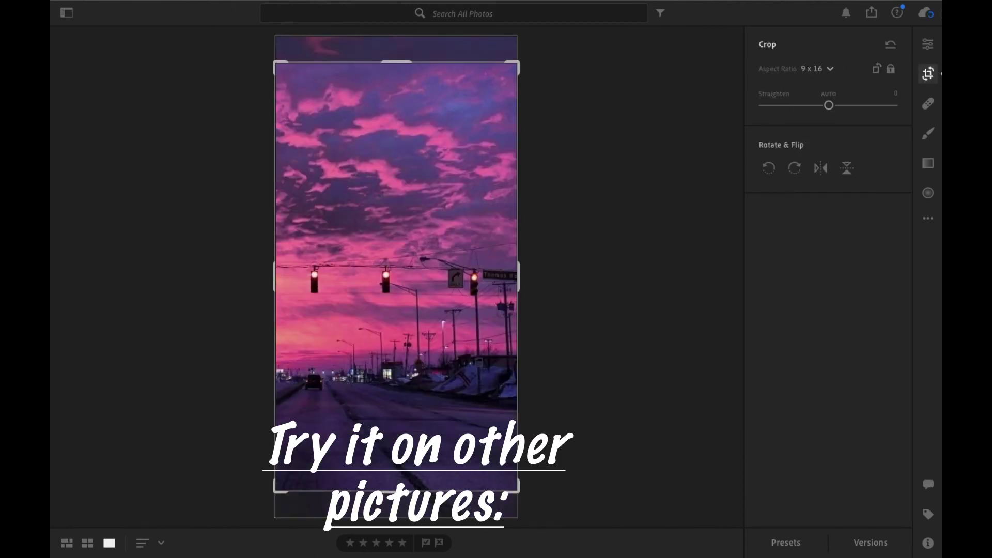
{"action": "left_click", "coordinate": [929, 44]}
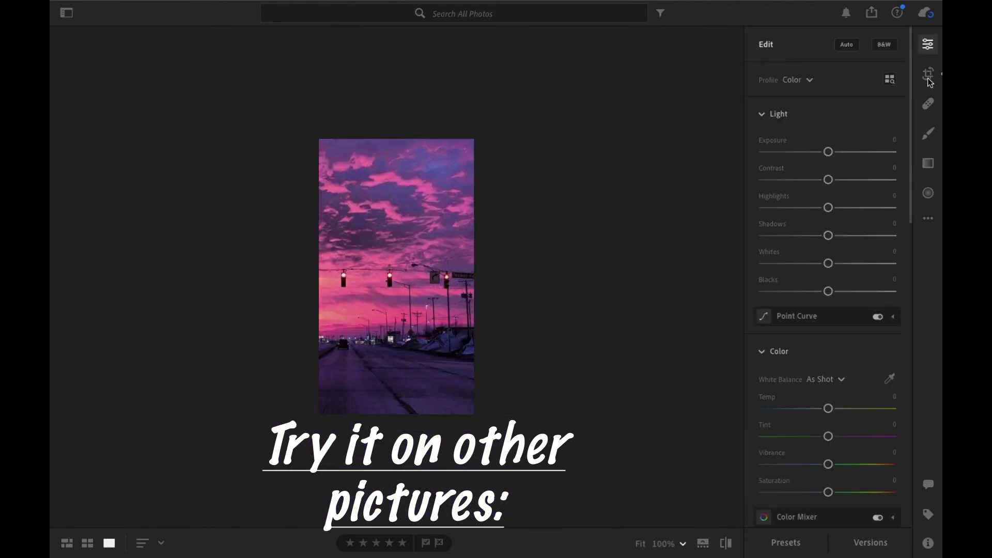
Step: Paste the copied purple grade onto the road photo and compare it with the original
{"action": "left_click", "coordinate": [929, 219]}
{"action": "left_click", "coordinate": [860, 283]}
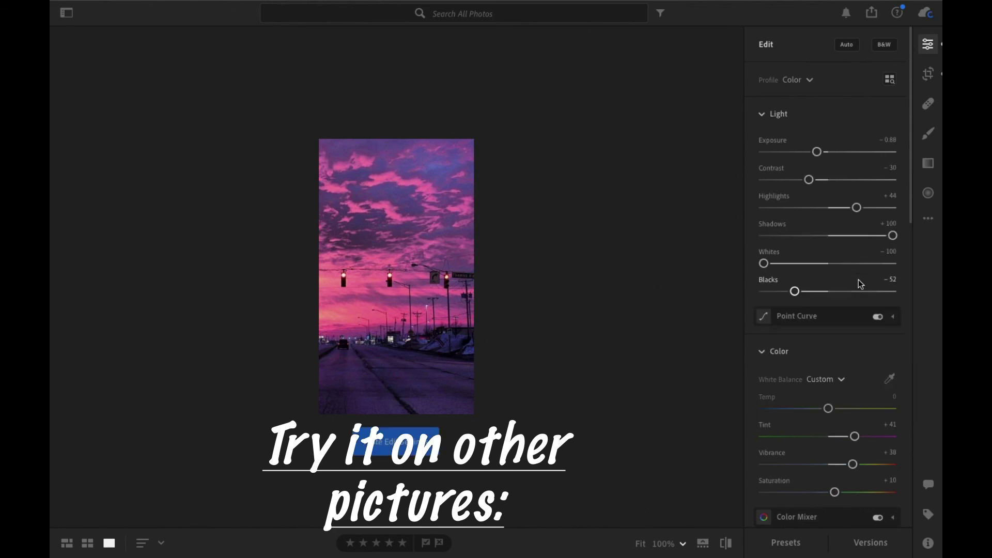
{"action": "key", "text": "backslash"}
{"action": "key", "text": "backslash"}
{"action": "key", "text": "backslash"}
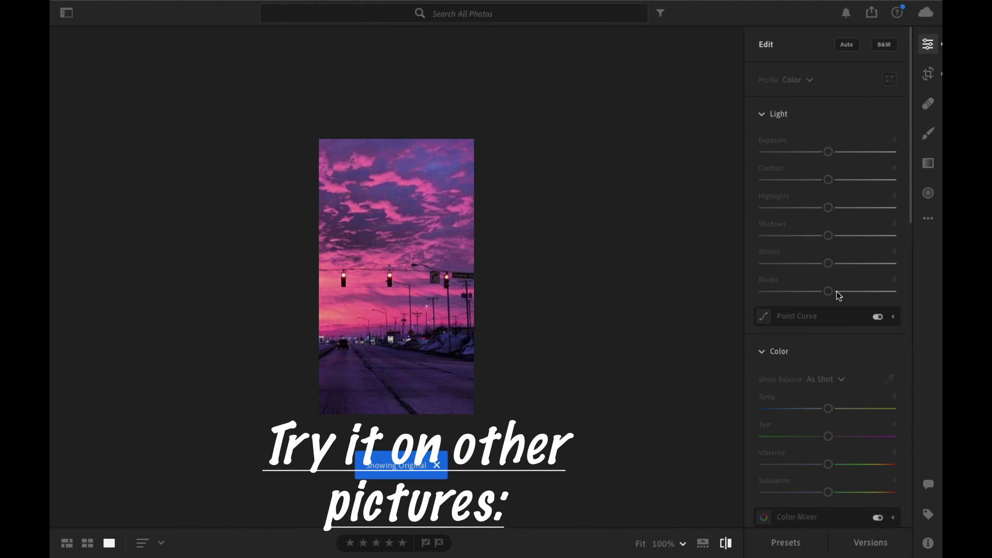
{"action": "key", "text": "backslash"}
Step: Bring up the thumbnails and open the telephone-pole sunset photo
{"action": "left_click", "coordinate": [703, 543]}
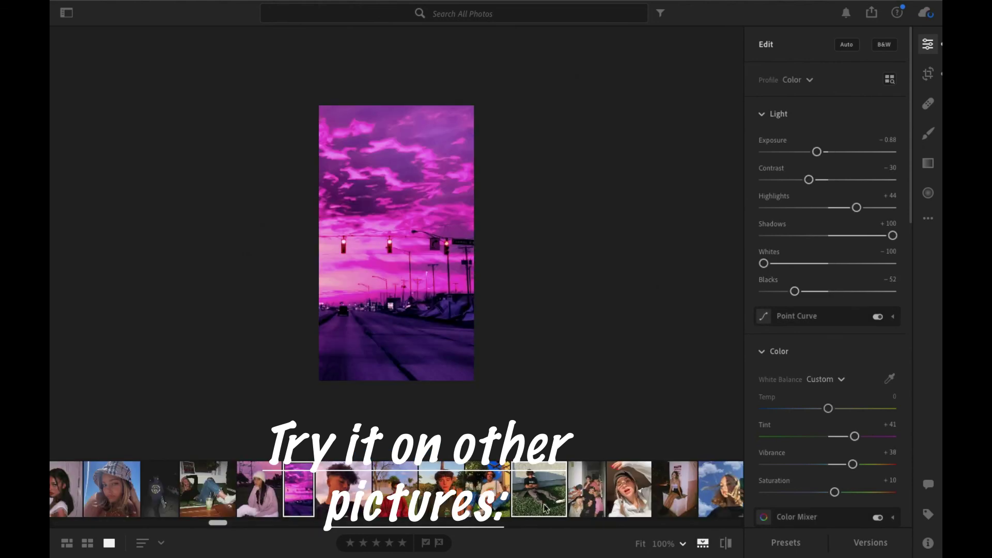
{"action": "scroll", "coordinate": [534, 502], "scroll_direction": "up", "scroll_amount": 3}
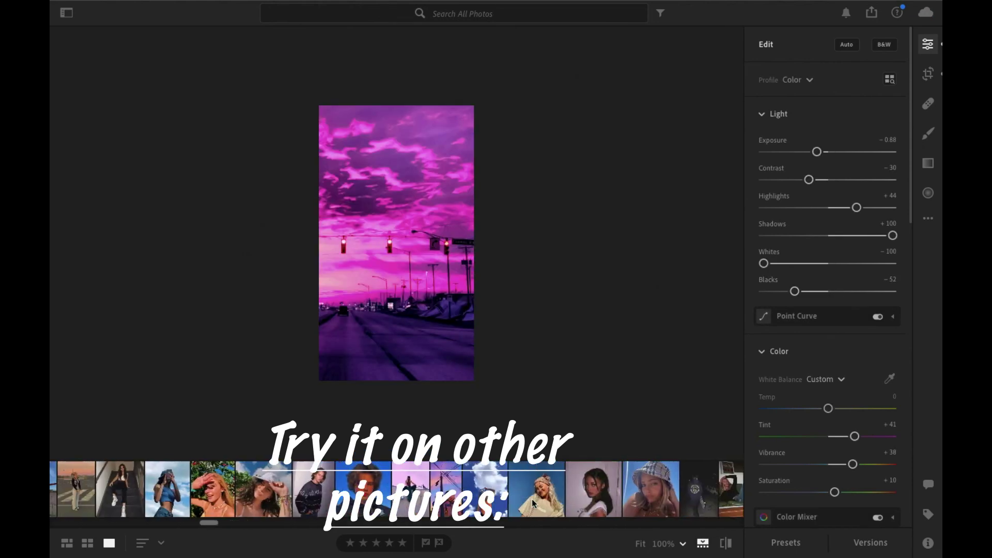
{"action": "left_click", "coordinate": [452, 488]}
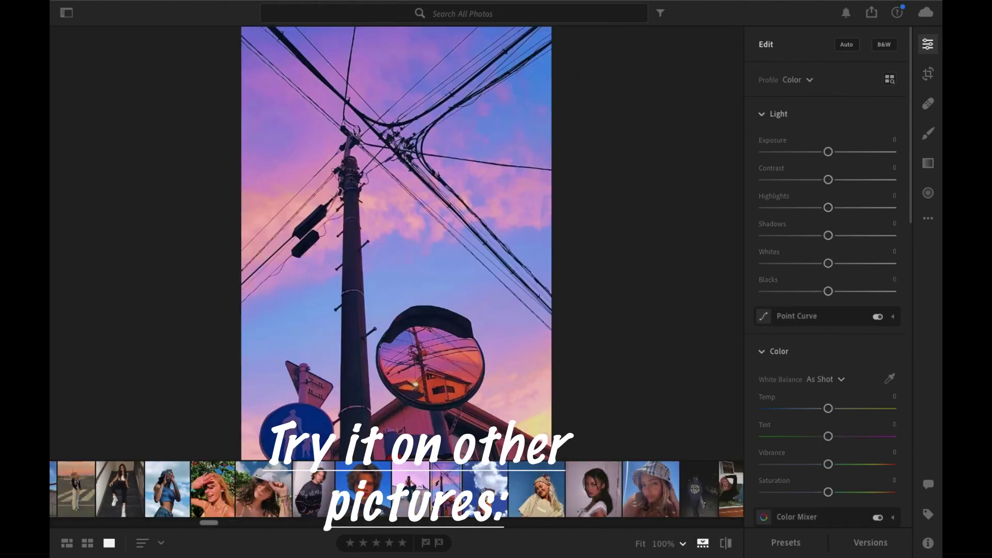
Step: Paste the copied edit settings onto the telephone-pole photo and compare with the original
{"action": "left_click", "coordinate": [704, 545]}
{"action": "left_click", "coordinate": [929, 219]}
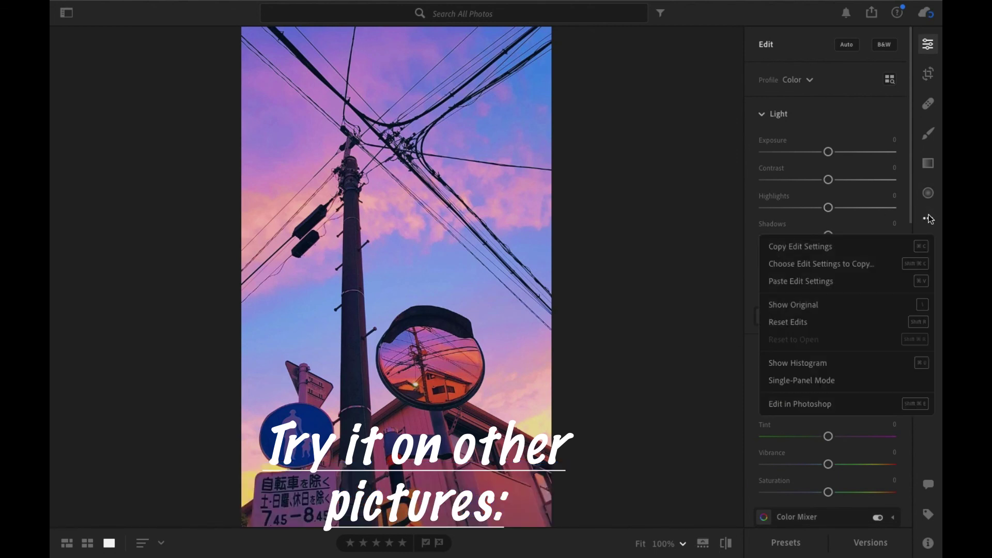
{"action": "left_click", "coordinate": [850, 282]}
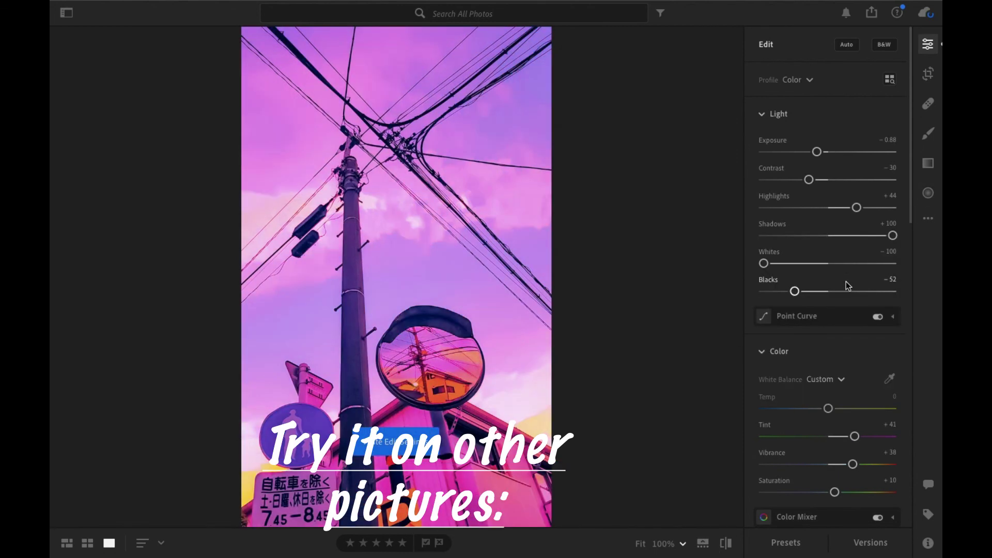
{"action": "key", "text": "backslash"}
{"action": "key", "text": "backslash"}
{"action": "key", "text": "backslash"}
{"action": "key", "text": "backslash"}
{"action": "key", "text": "backslash"}
{"action": "key", "text": "backslash"}
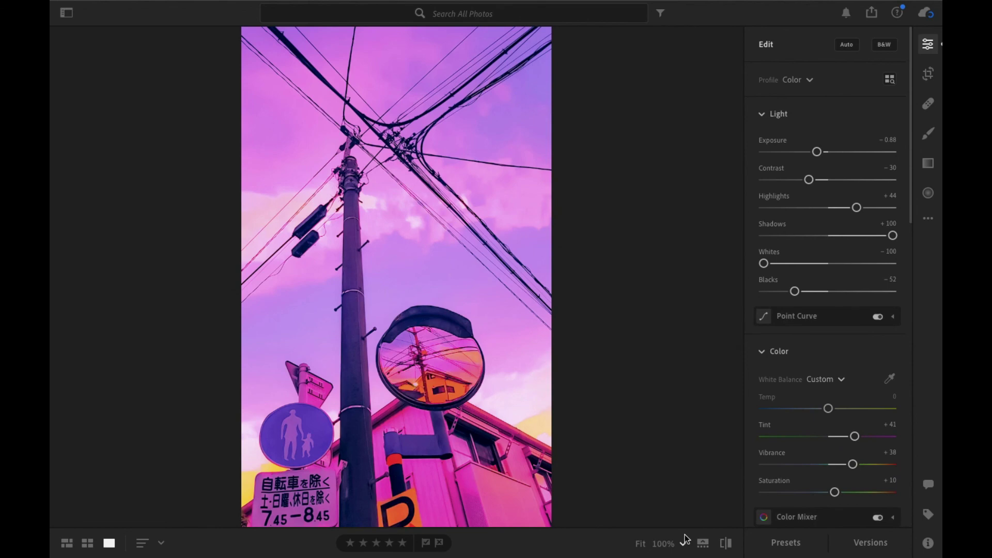
Step: Show the filmstrip again and browse through the other photo thumbnails
{"action": "left_click", "coordinate": [706, 542]}
{"action": "scroll", "coordinate": [510, 488], "scroll_direction": "up", "scroll_amount": 5}
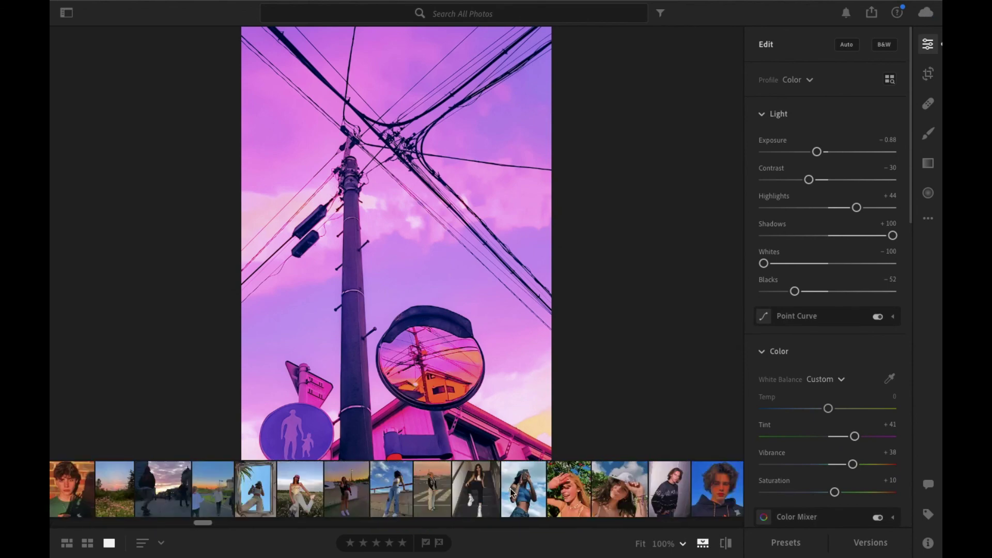
{"action": "scroll", "coordinate": [510, 489], "scroll_direction": "up", "scroll_amount": 3}
{"action": "scroll", "coordinate": [510, 488], "scroll_direction": "up", "scroll_amount": 3}
{"action": "scroll", "coordinate": [510, 489], "scroll_direction": "up", "scroll_amount": 3}
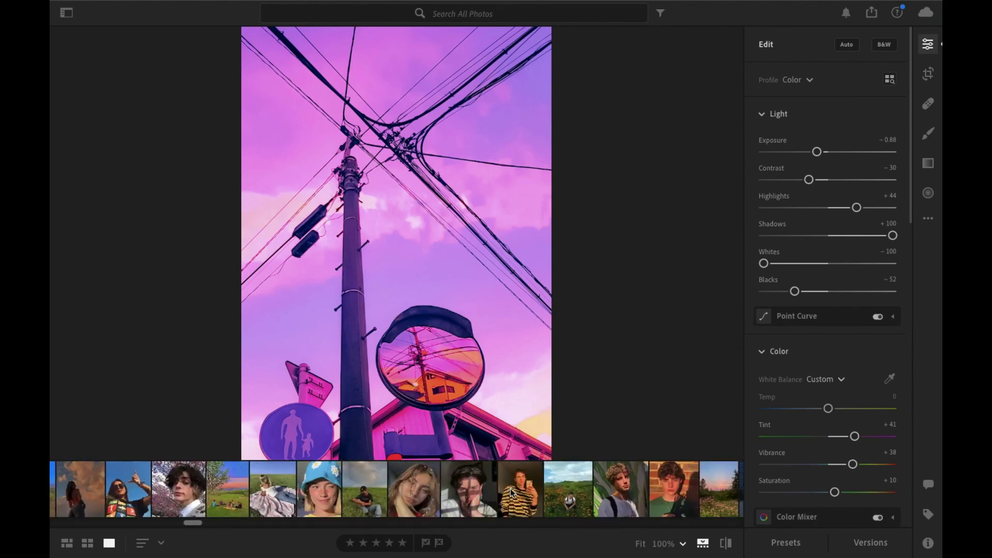
{"action": "scroll", "coordinate": [510, 488], "scroll_direction": "up", "scroll_amount": 3}
Step: Paste the copied magenta grade onto the park picnic photo and compare it with the original
{"action": "left_click", "coordinate": [413, 494]}
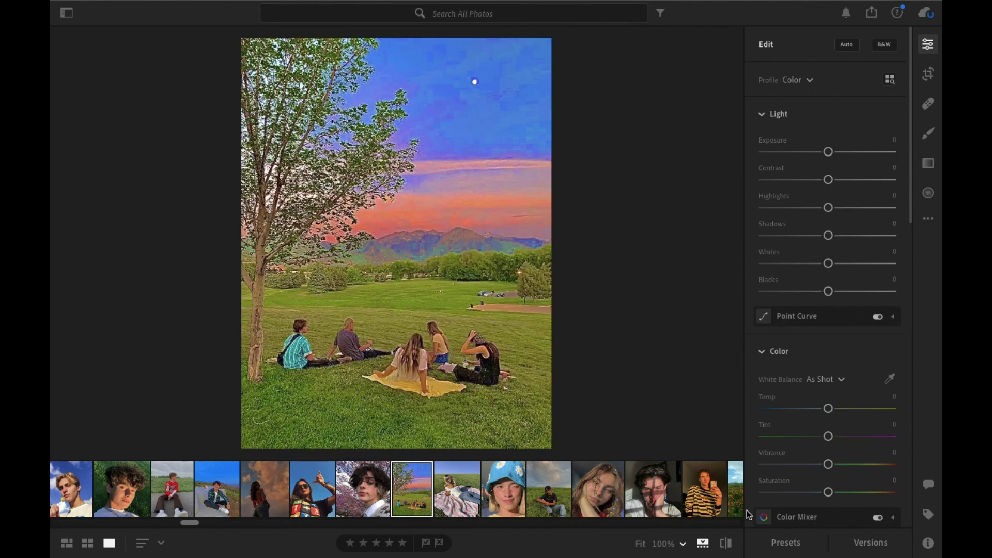
{"action": "left_click", "coordinate": [705, 543]}
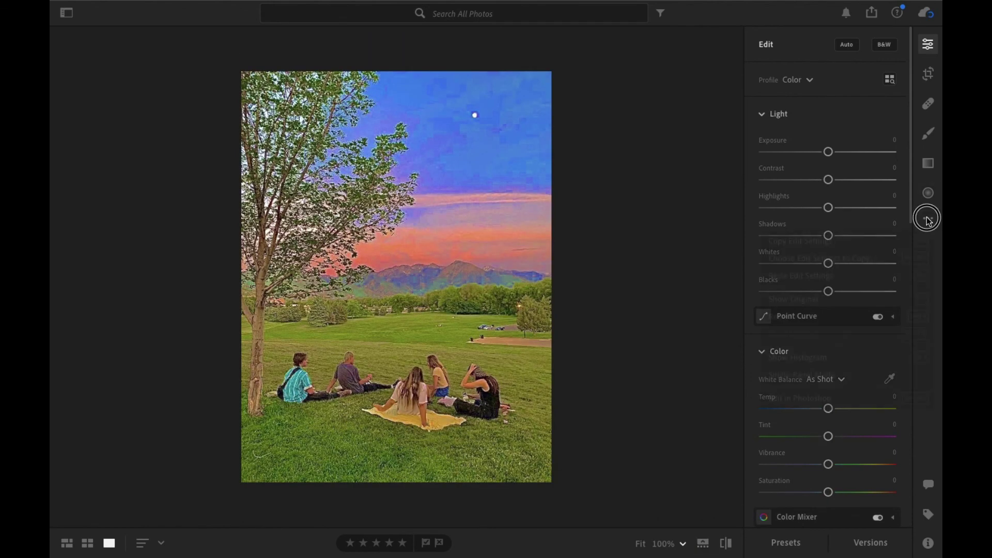
{"action": "left_click", "coordinate": [842, 279]}
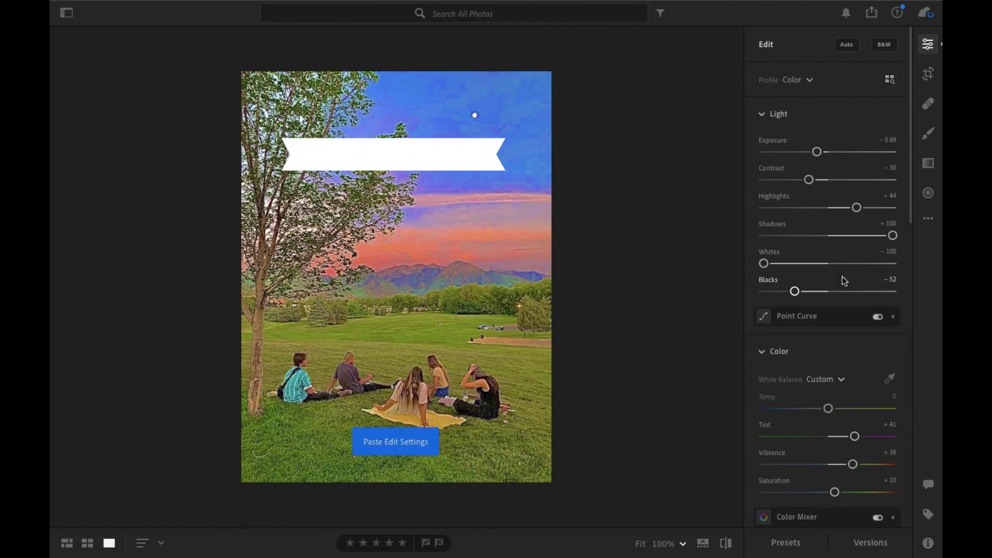
{"action": "key", "text": "backslash"}
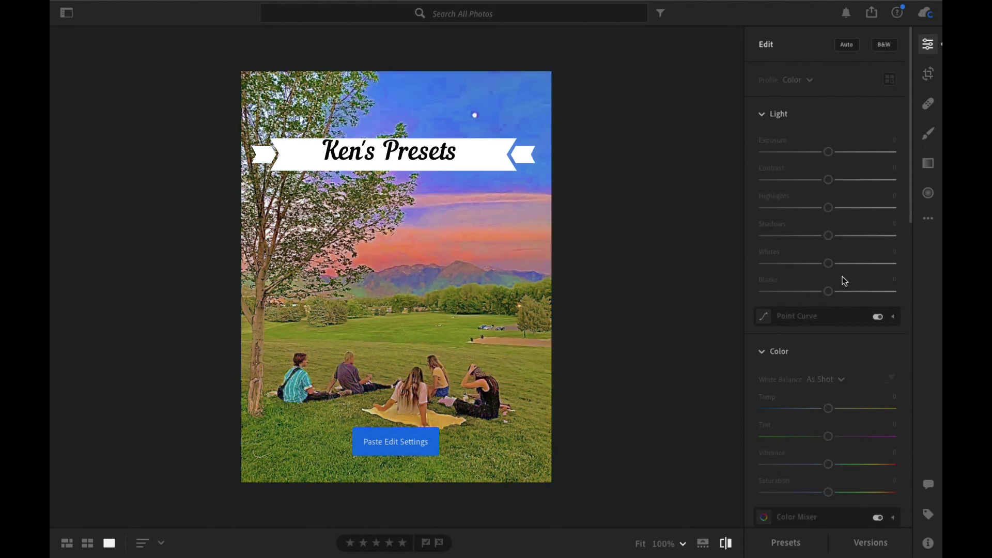
{"action": "key", "text": "backslash"}
{"action": "key", "text": "backslash"}
{"action": "key", "text": "backslash"}
{"action": "key", "text": "backslash"}
{"action": "key", "text": "backslash"}
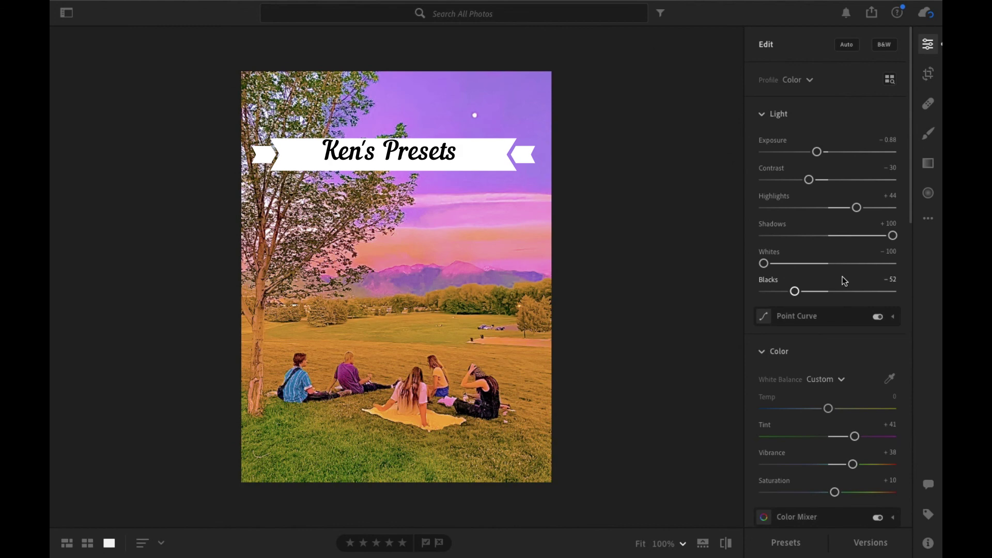